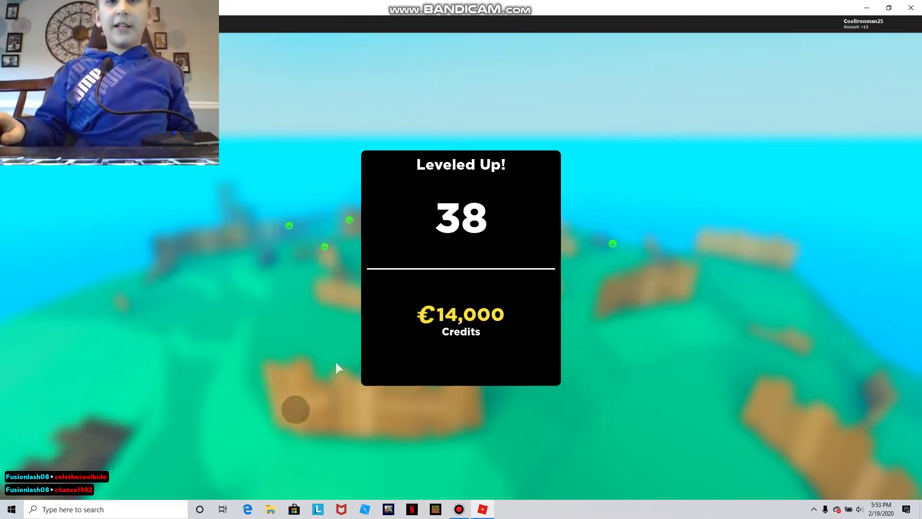
- Dismiss the 'Leveled Up! 38' popup worth 14,000 credits to return to the sniper loadout
click(472, 392)
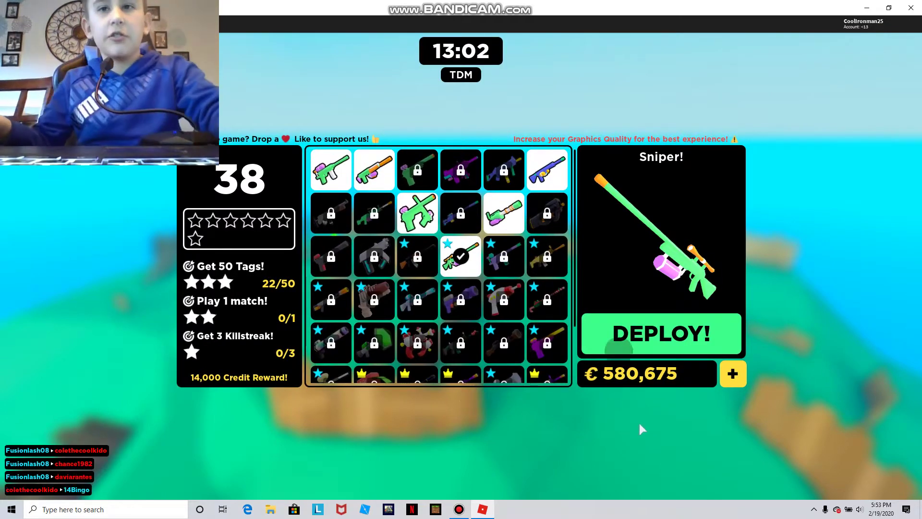
click(634, 333)
key(w)
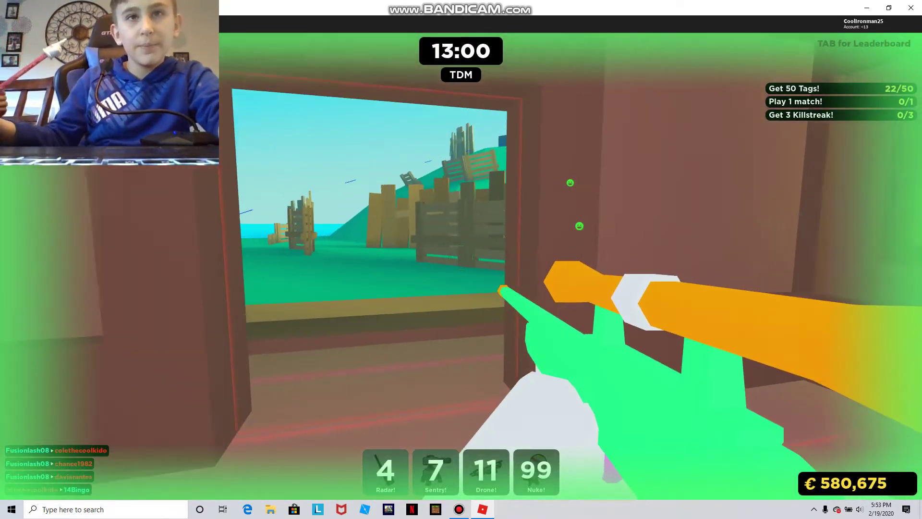
key(w)
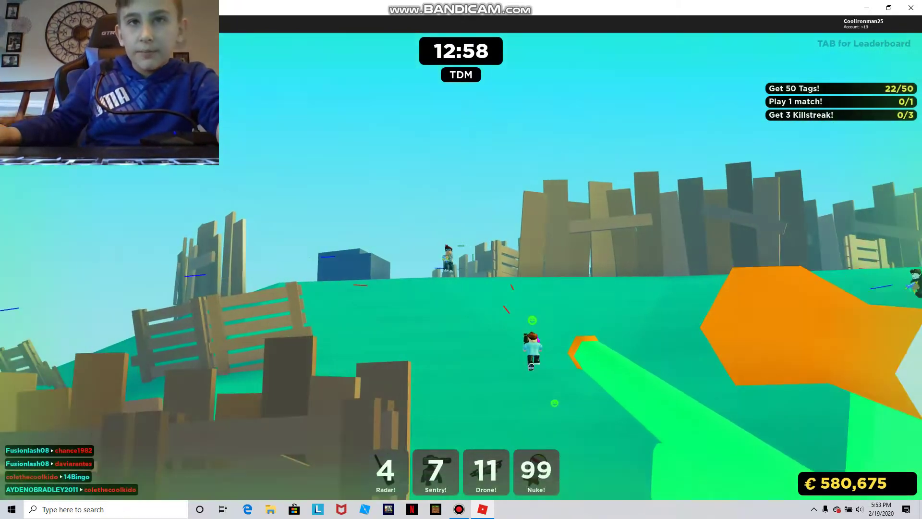
click(462, 274)
- Roam the field until tagged, then skip the killcam back to the loadout
key(w)
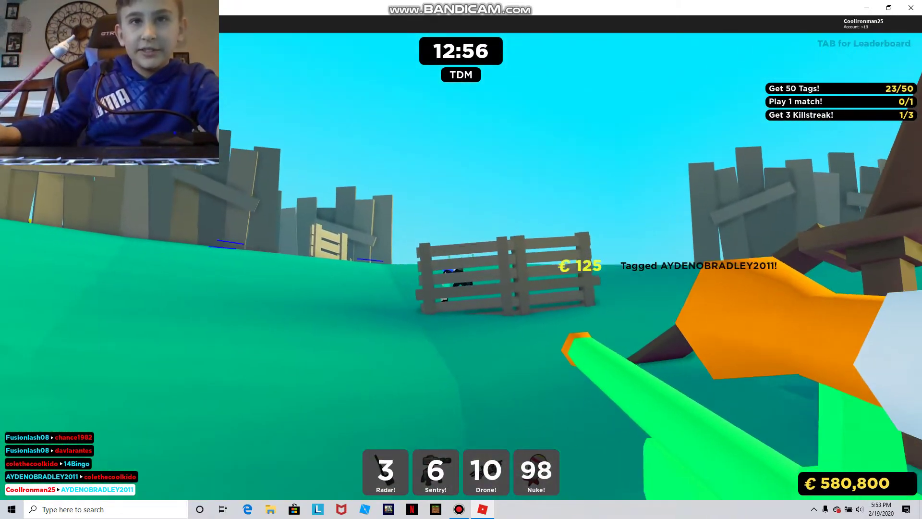
key(w)
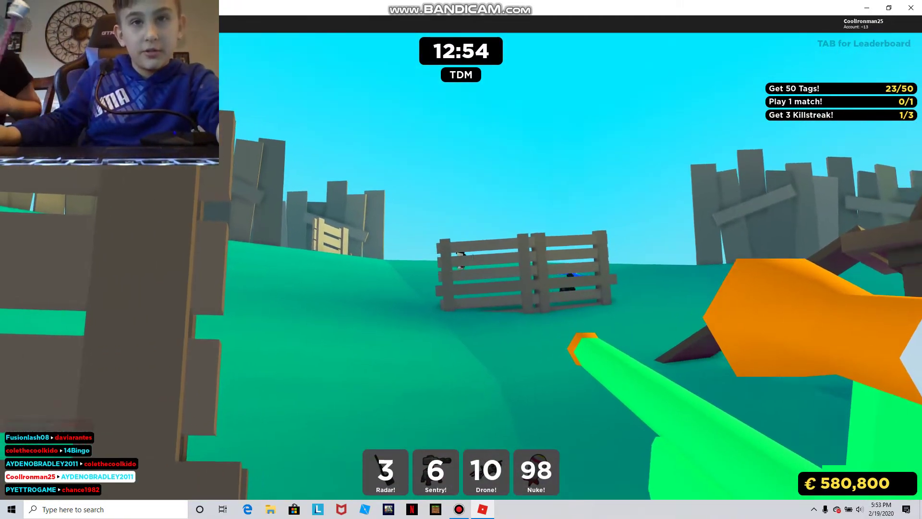
key(w)
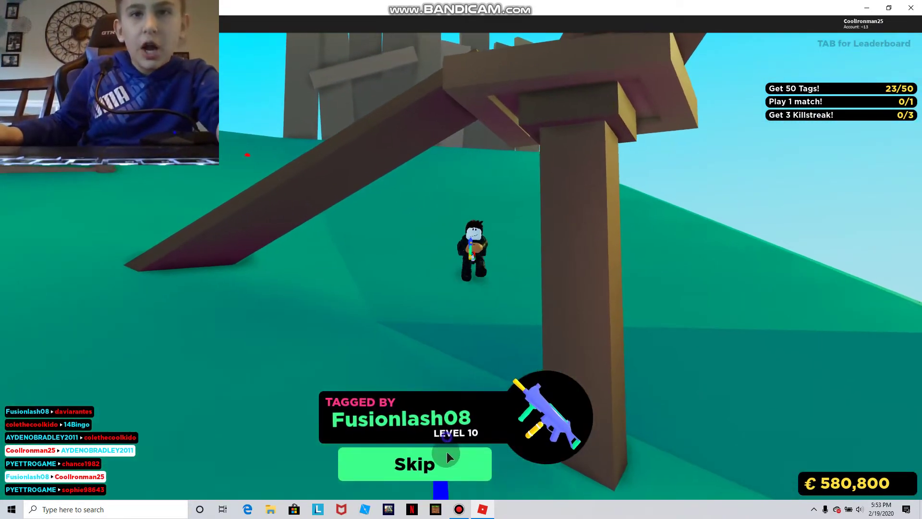
click(447, 458)
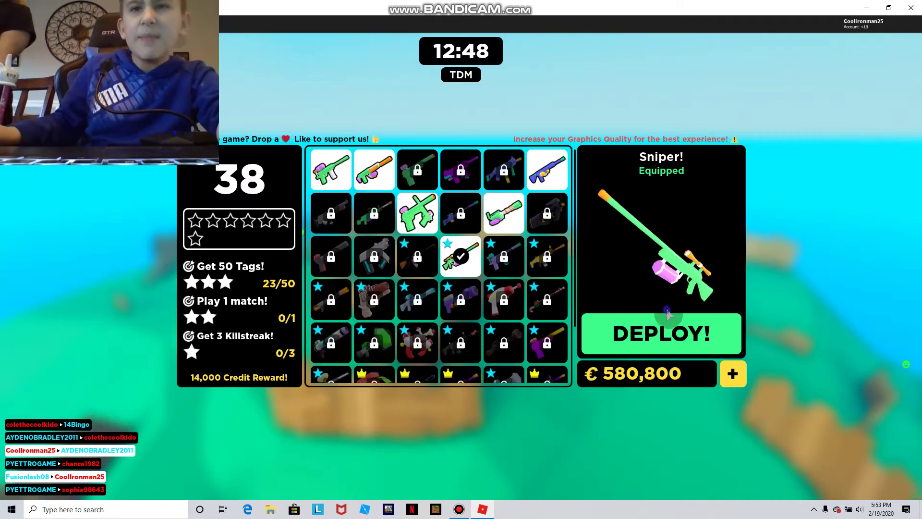
- Redeploy with the sniper, tag PYETTROGAME for 125 credits, then skip the killcam
click(662, 332)
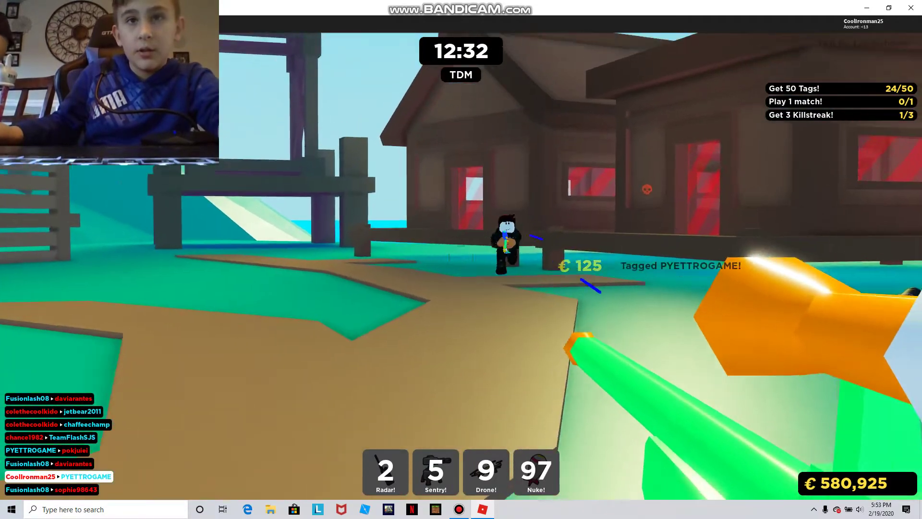
click(461, 455)
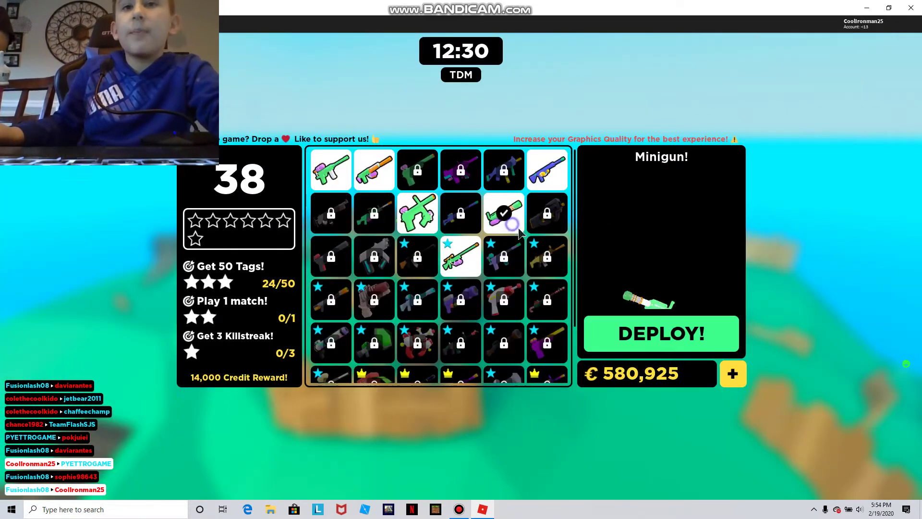
- Deploy with the minigun, skip the killcam after an early tag-out, and redeploy
click(662, 334)
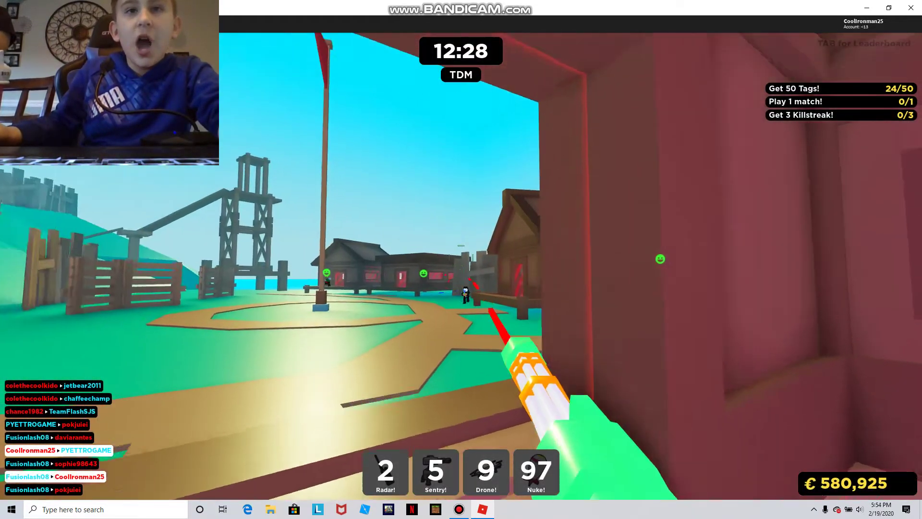
click(461, 455)
click(662, 333)
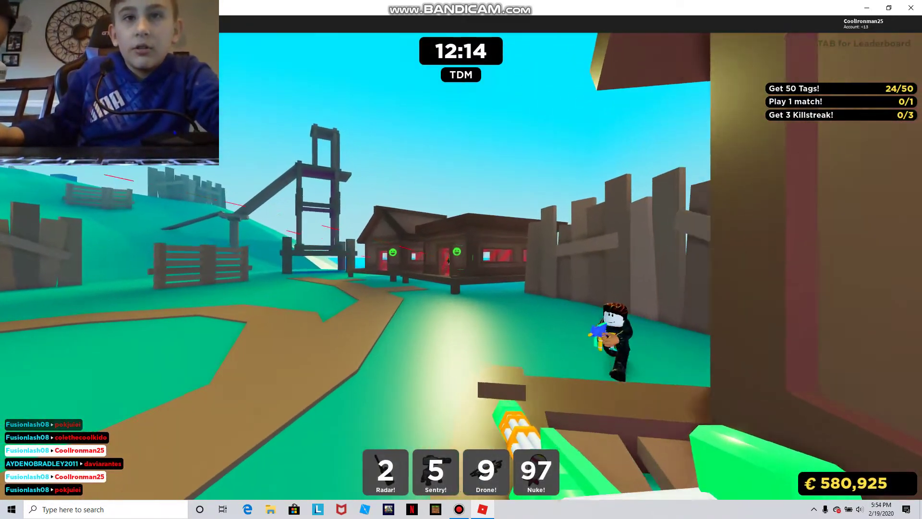
- Tag two opponents for 26/50 tags and 581,200 credits, then activate the Radar
click(462, 267)
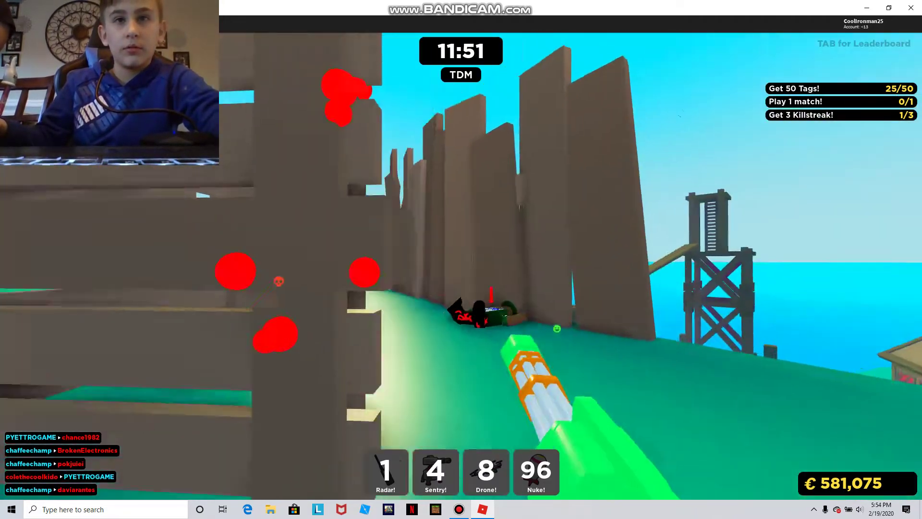
click(462, 274)
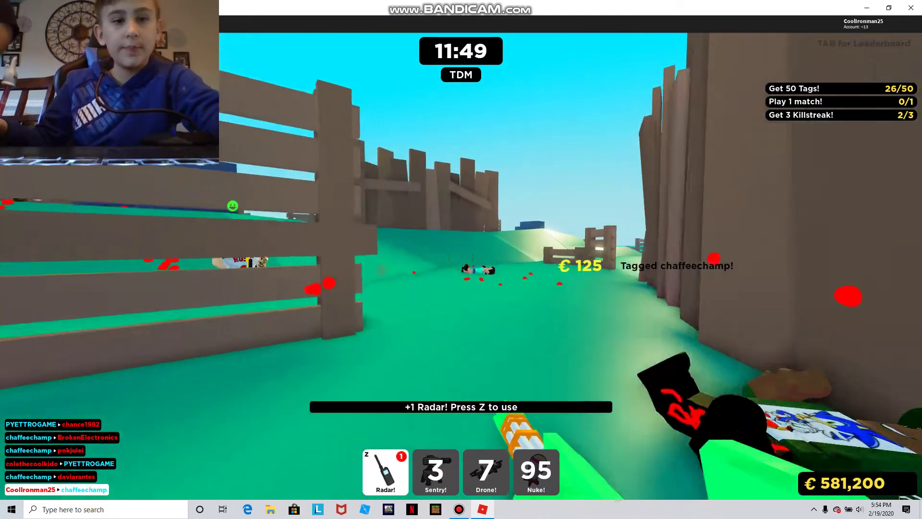
key(z)
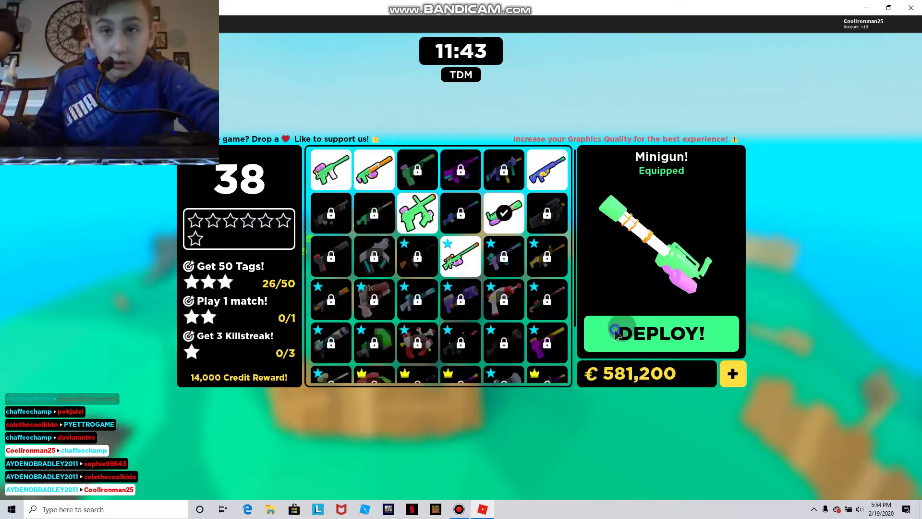
- Redeploy and advance past the wooden wall toward the grey buildings
click(617, 333)
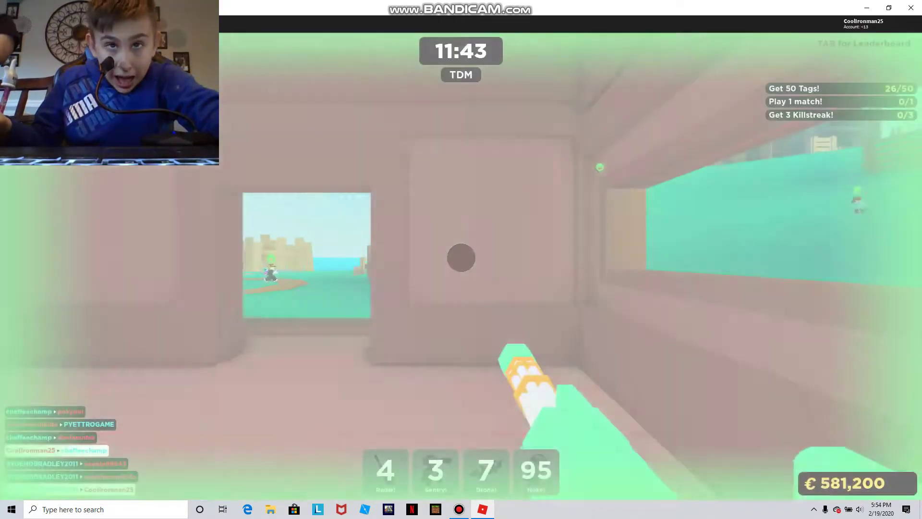
key(w)
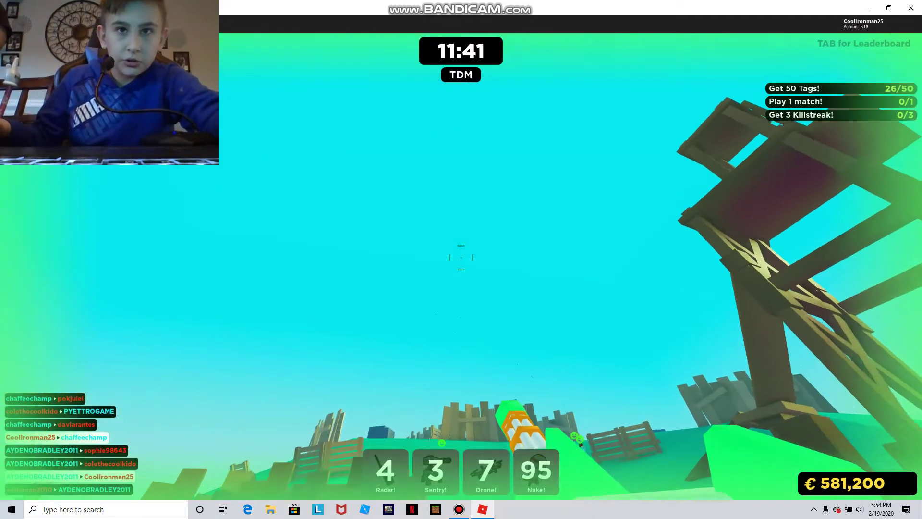
key(w)
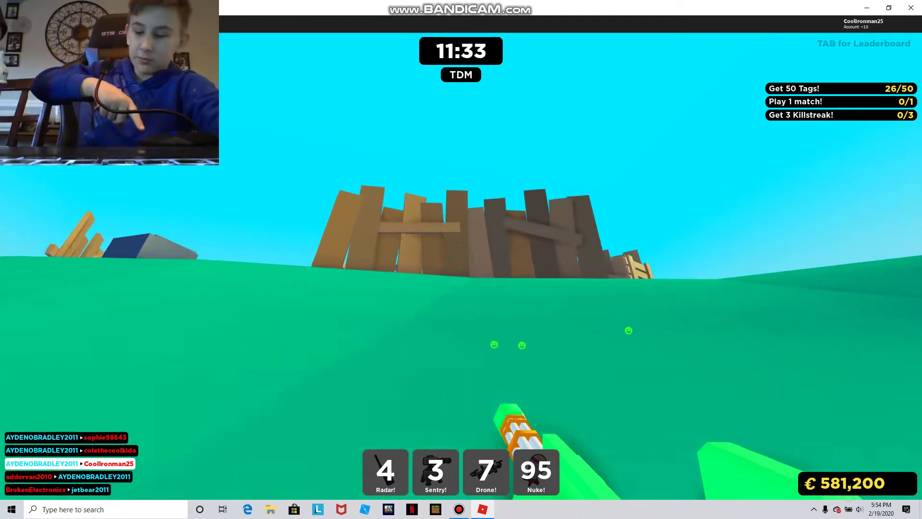
key(w)
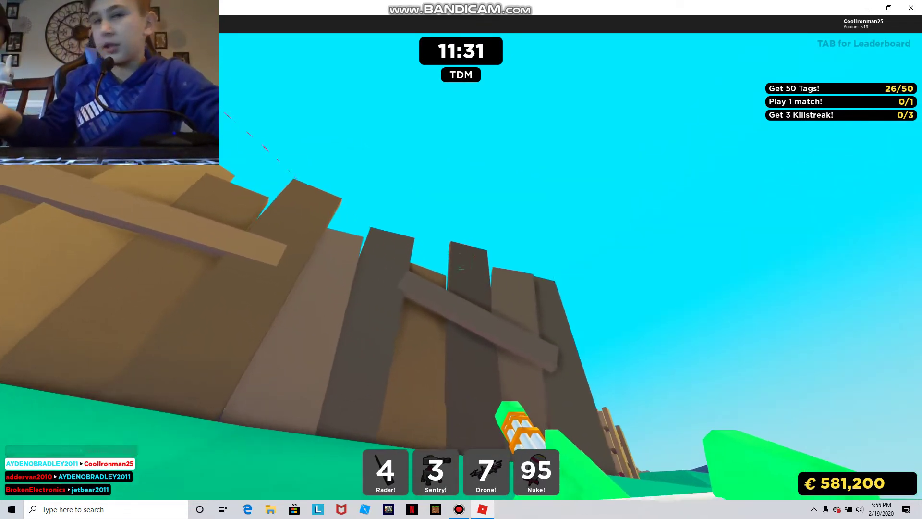
key(w)
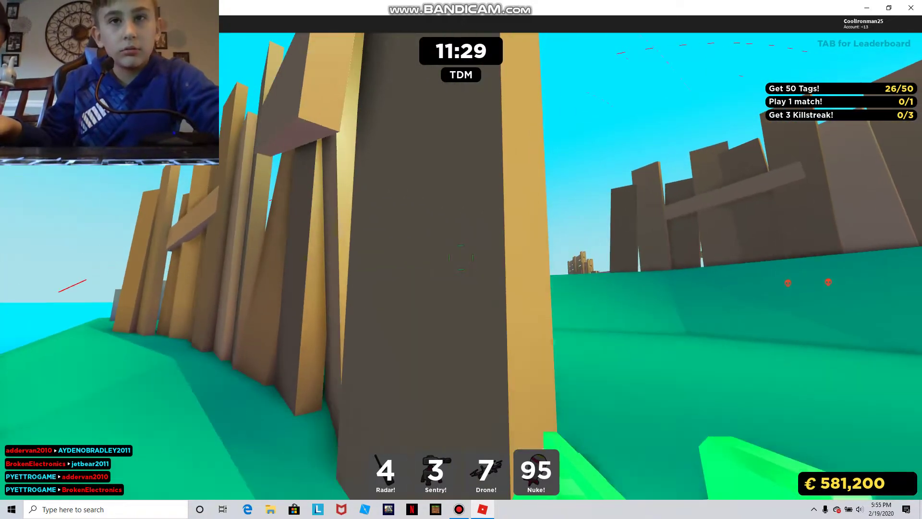
key(w)
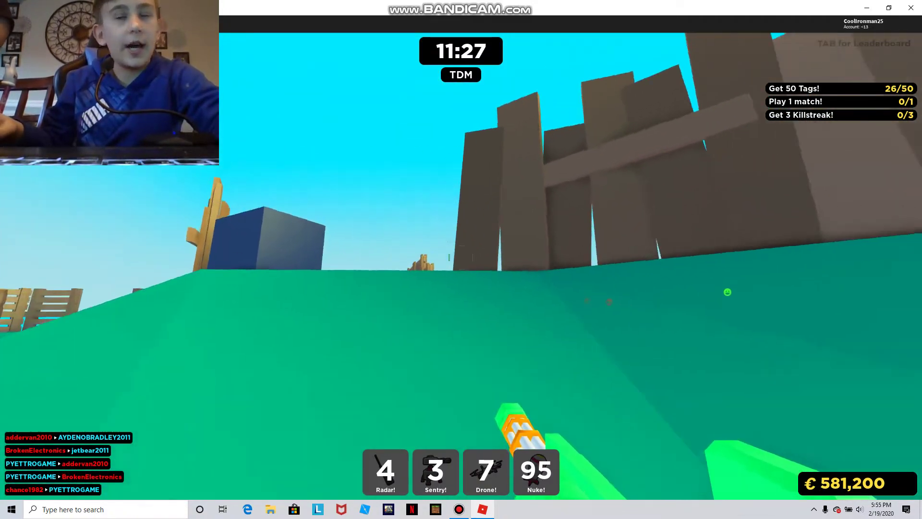
key(w)
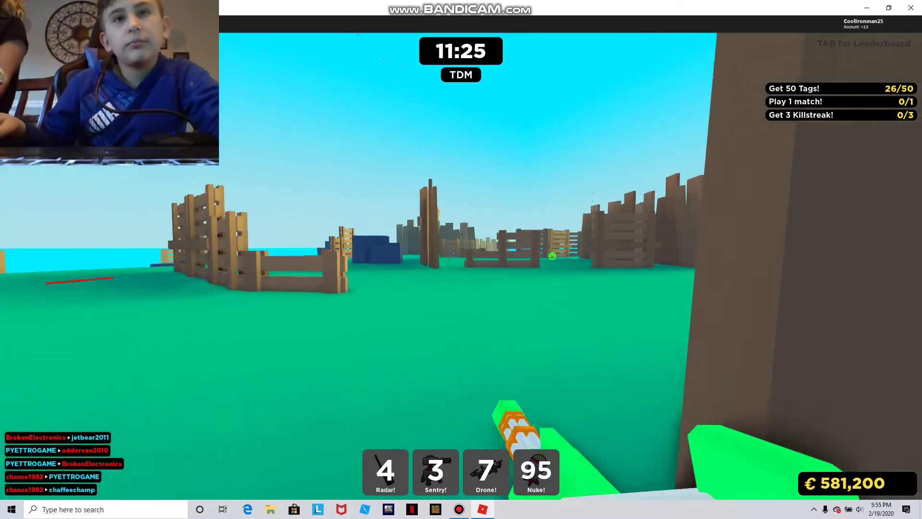
key(w)
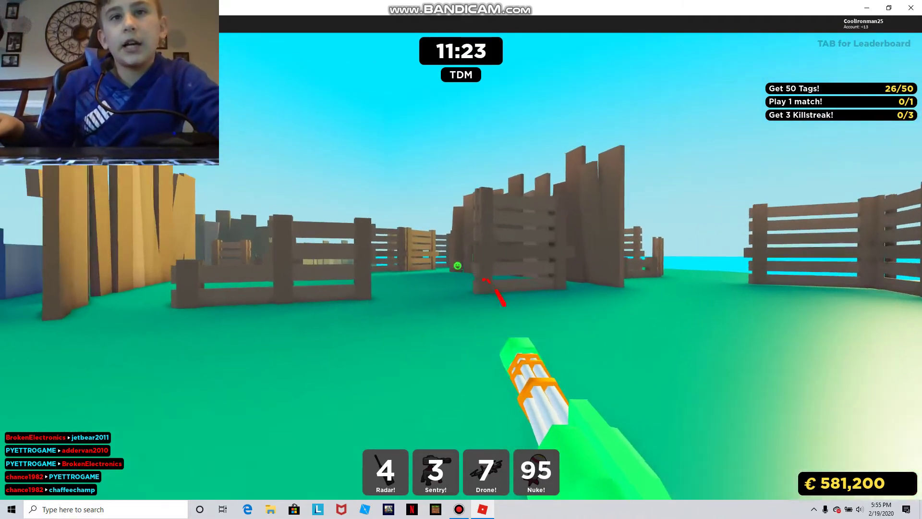
key(w)
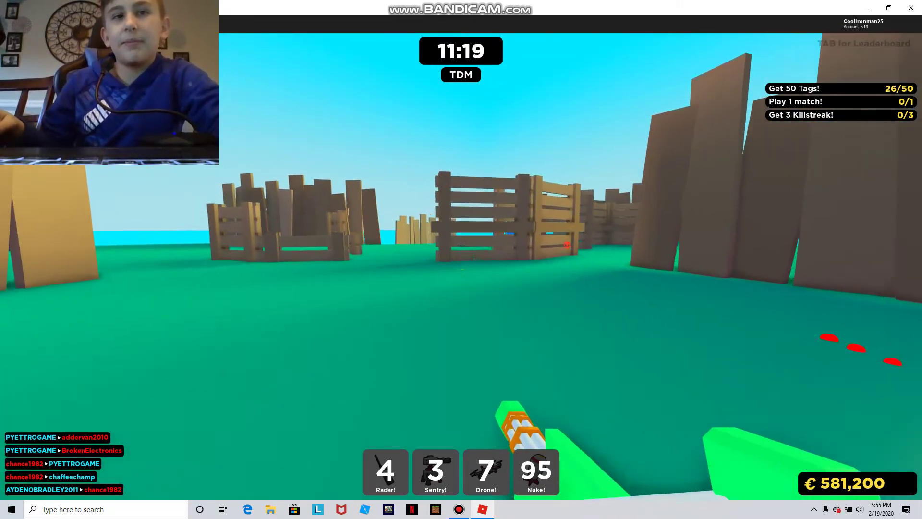
key(w)
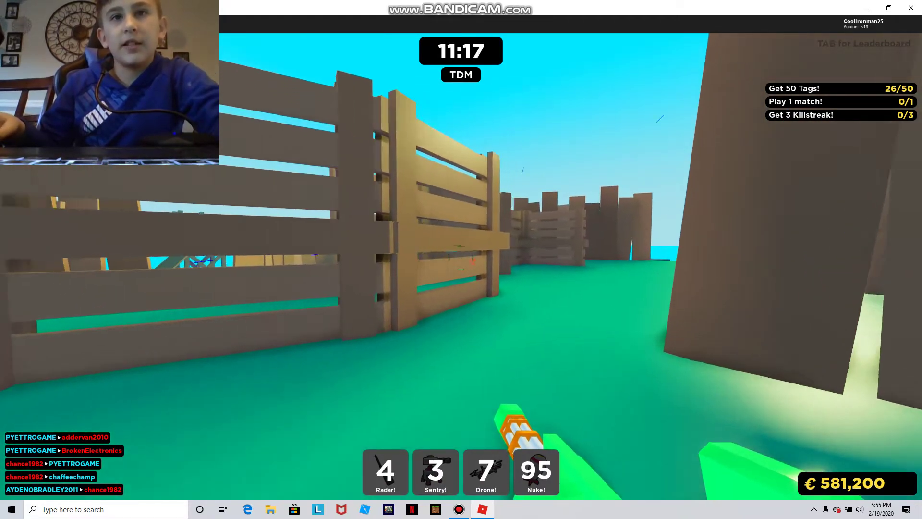
key(w)
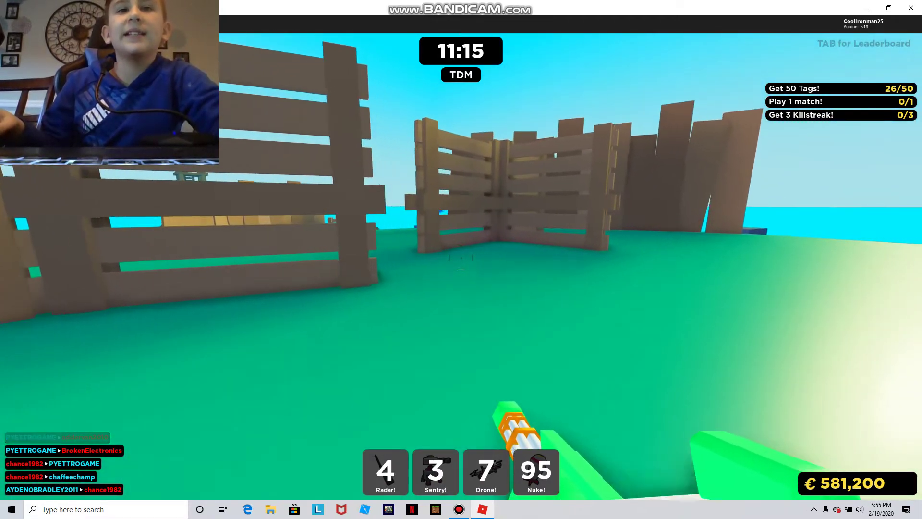
key(w)
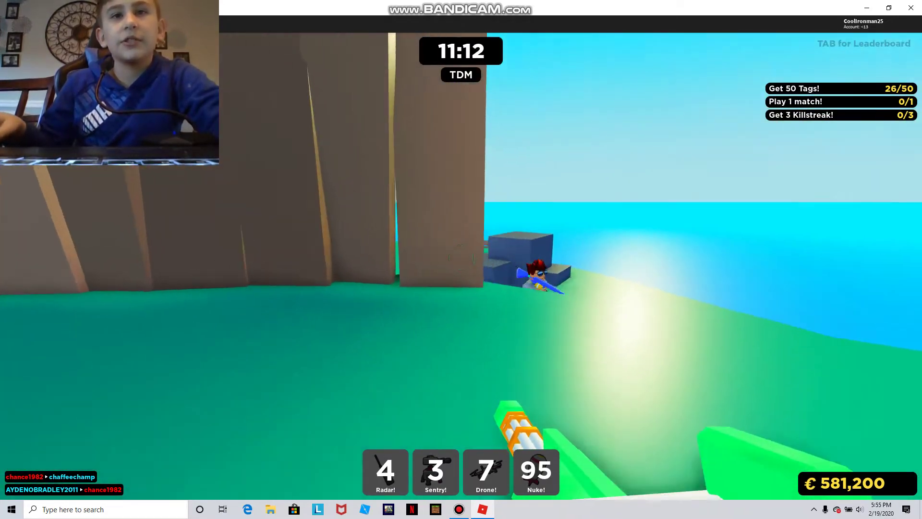
drag(461, 260, 461, 259)
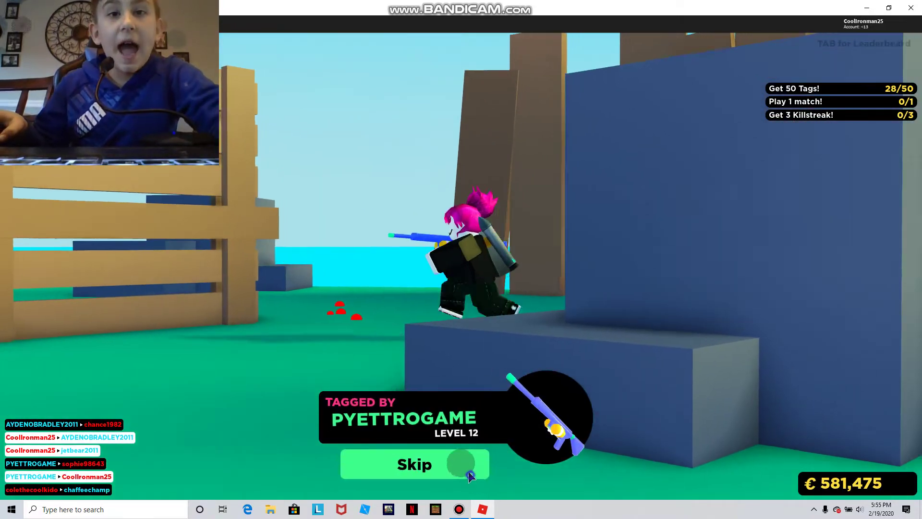
- Skip the replay, redeploy, and place the sentry with X near the buildings
click(468, 472)
click(661, 333)
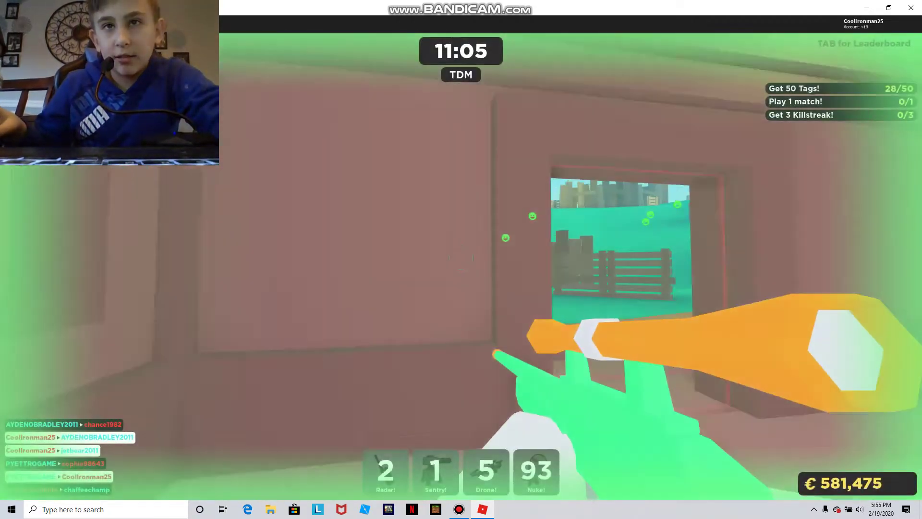
key(w)
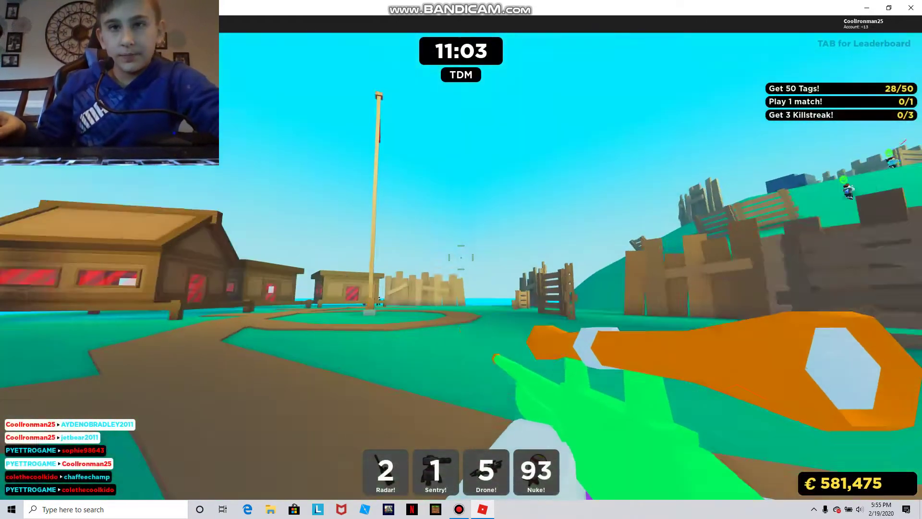
key(w)
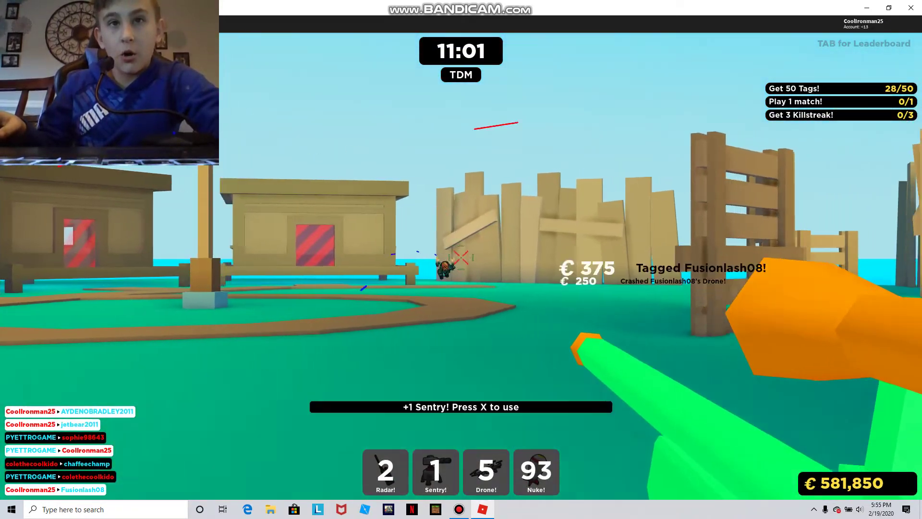
key(w)
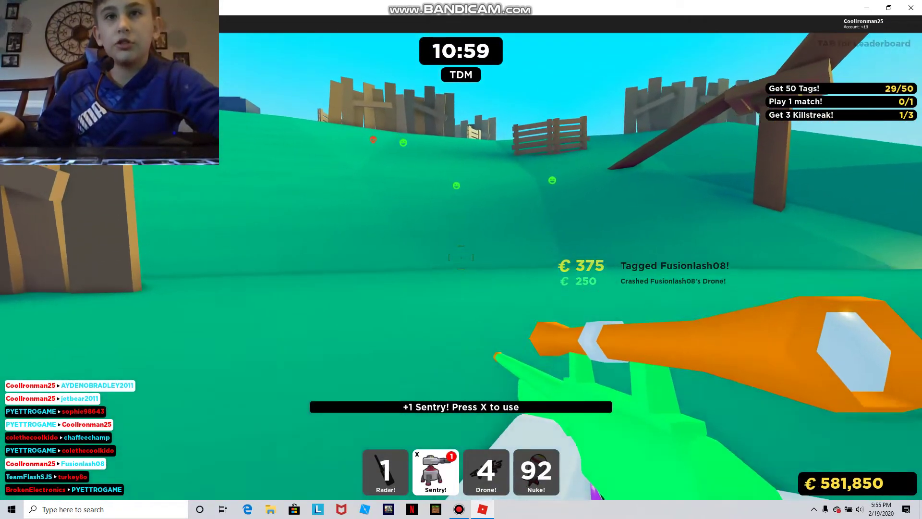
key(x)
- Climb the slope toward the wooden fences and activate the Radar with Z
key(w)
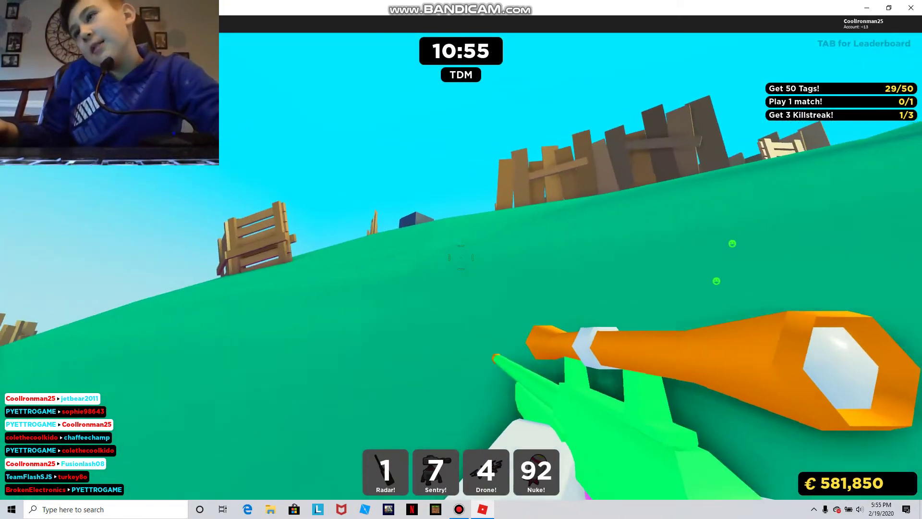
key(w)
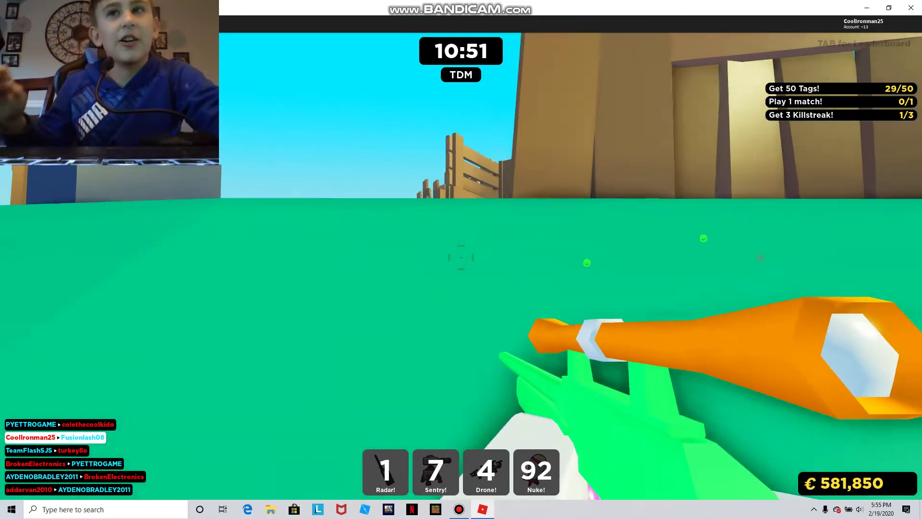
key(w)
key(w)
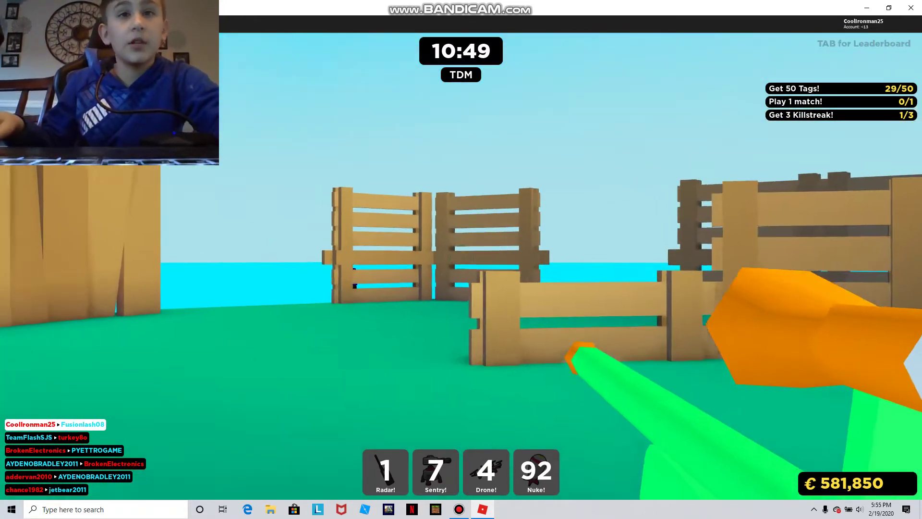
key(w)
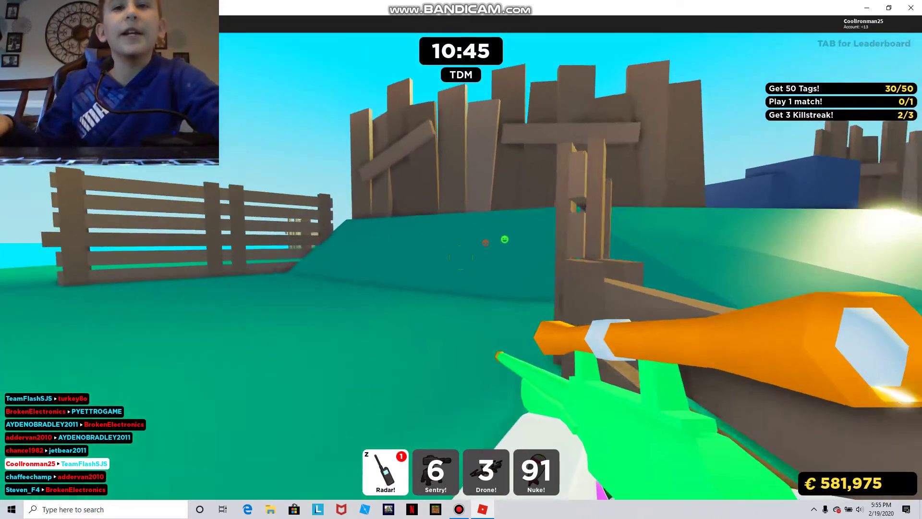
key(z)
- Advance past the fences to the blue blocks, finishing the 3 killstreak at 31/50 tags and 582,100 credits
key(w)
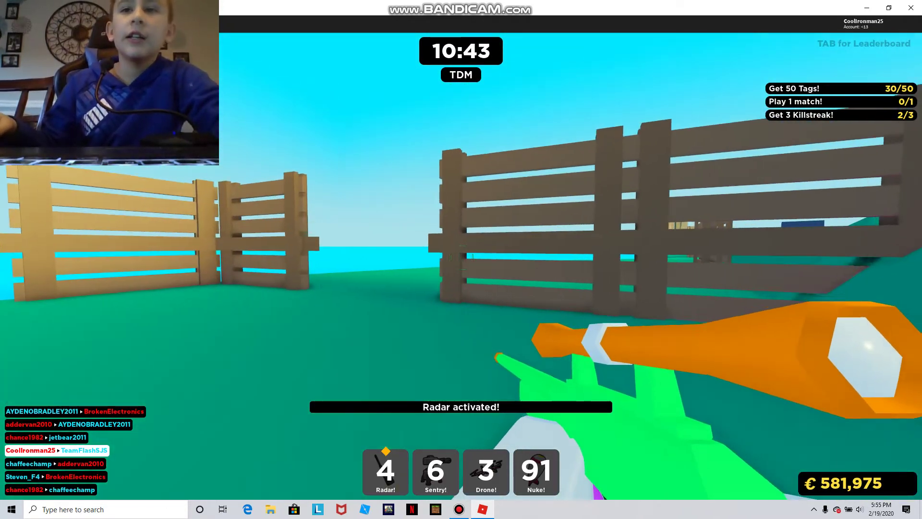
key(w)
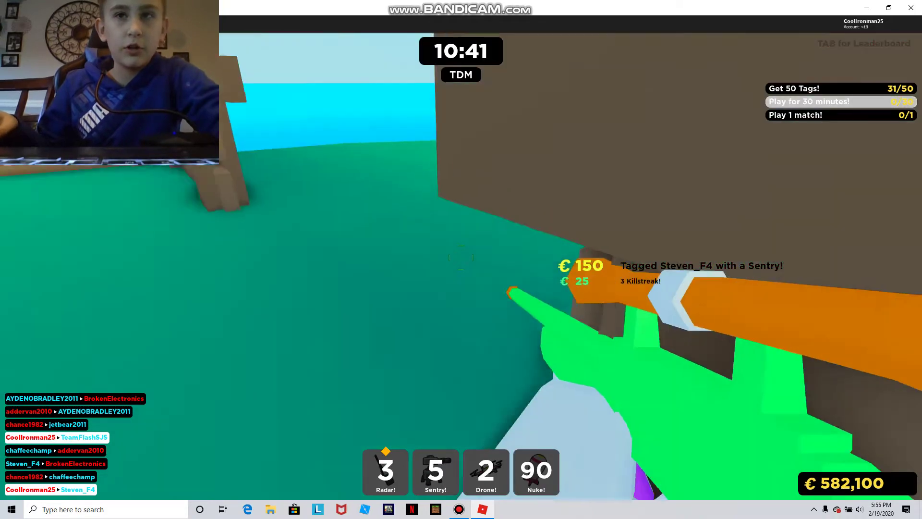
key(w)
key(w)
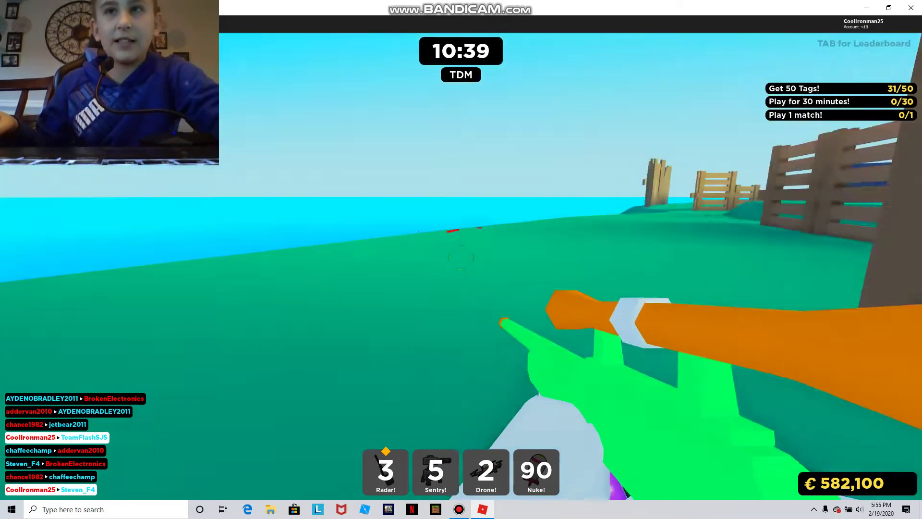
key(w)
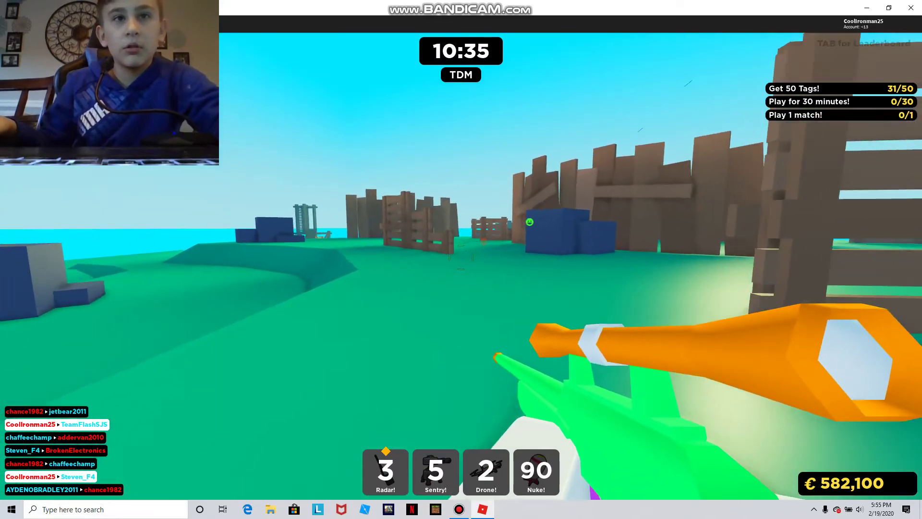
key(w)
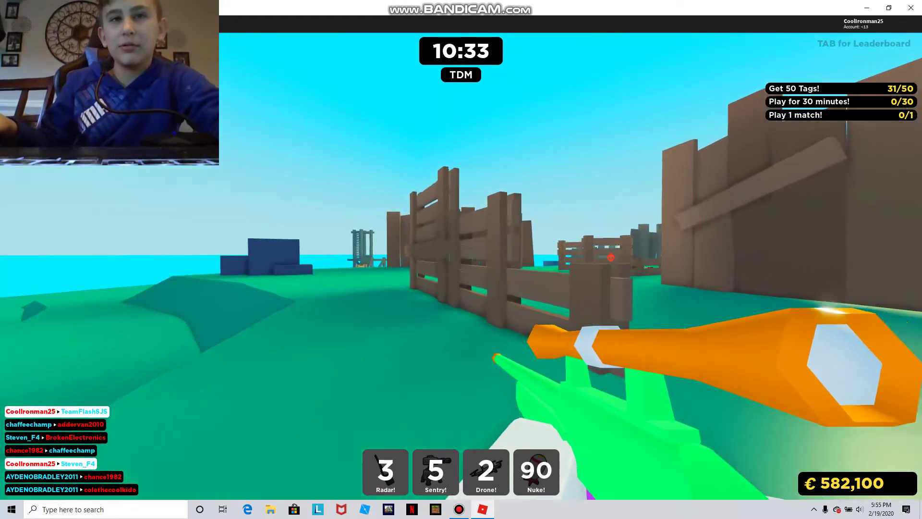
key(w)
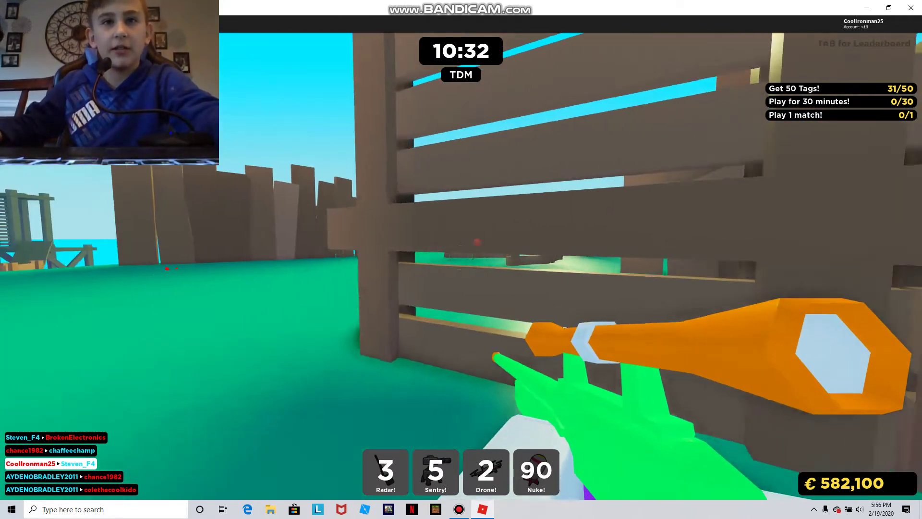
key(w)
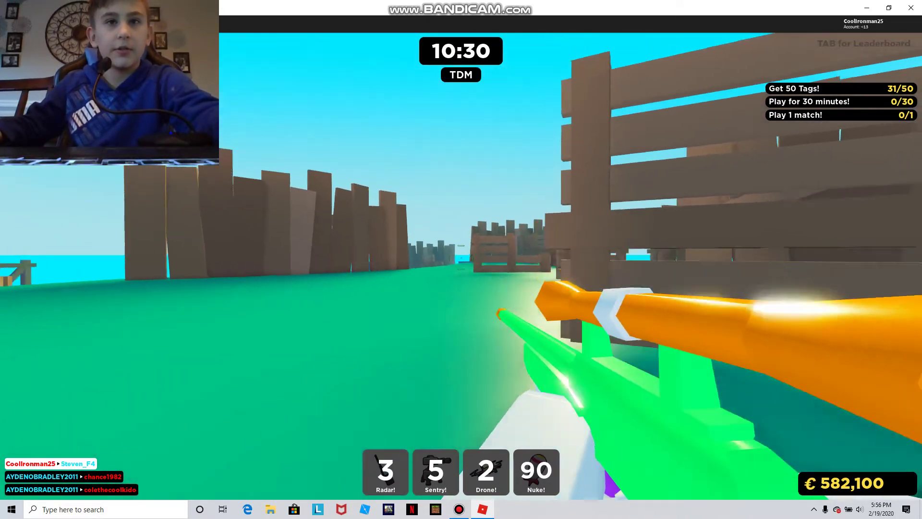
key(w)
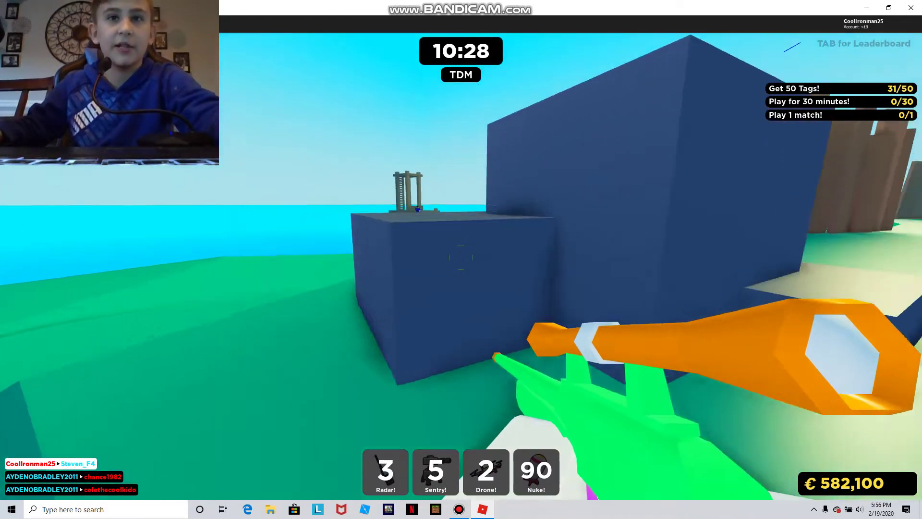
key(w)
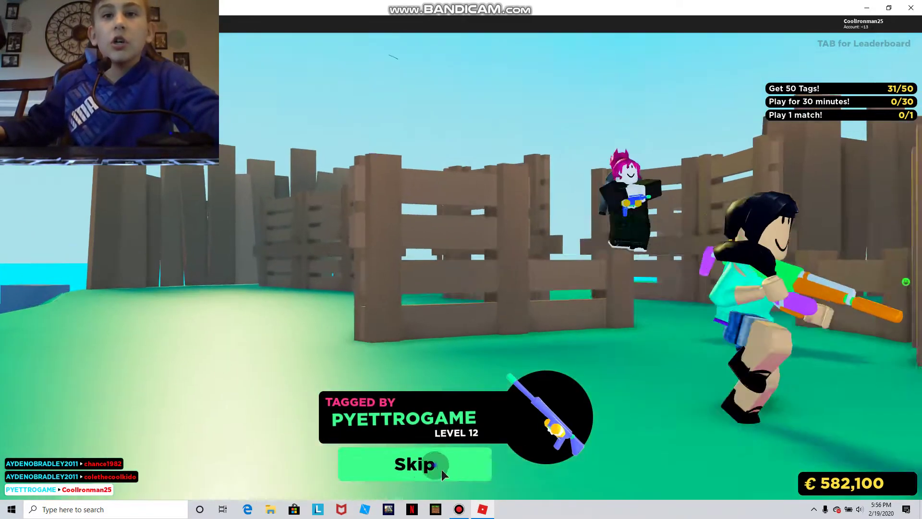
- Skip the death replay after PYETTROGAME's tag, redeploy and leave spawn
click(442, 469)
click(656, 332)
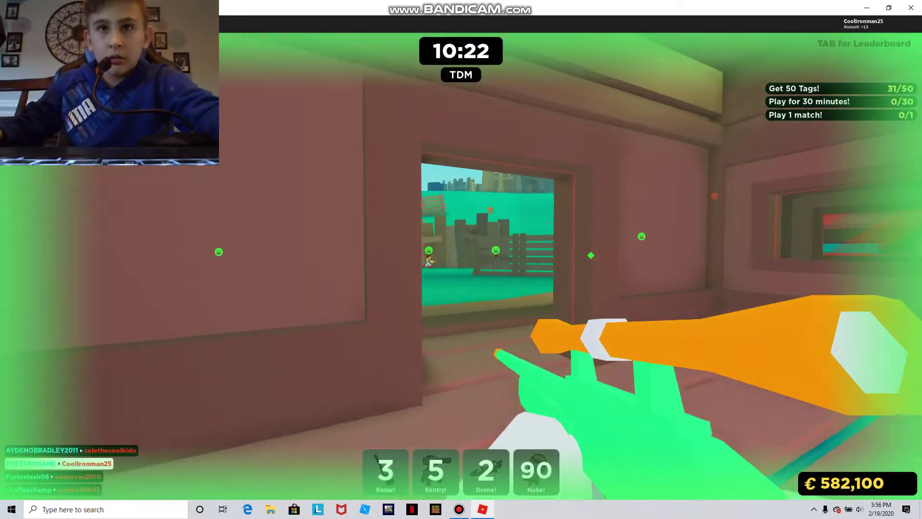
key(w)
key(w)
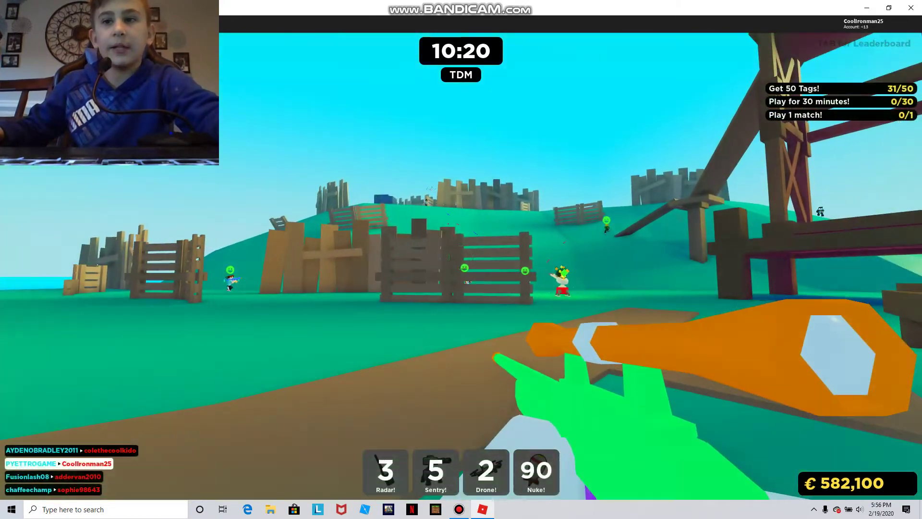
key(w)
click(462, 259)
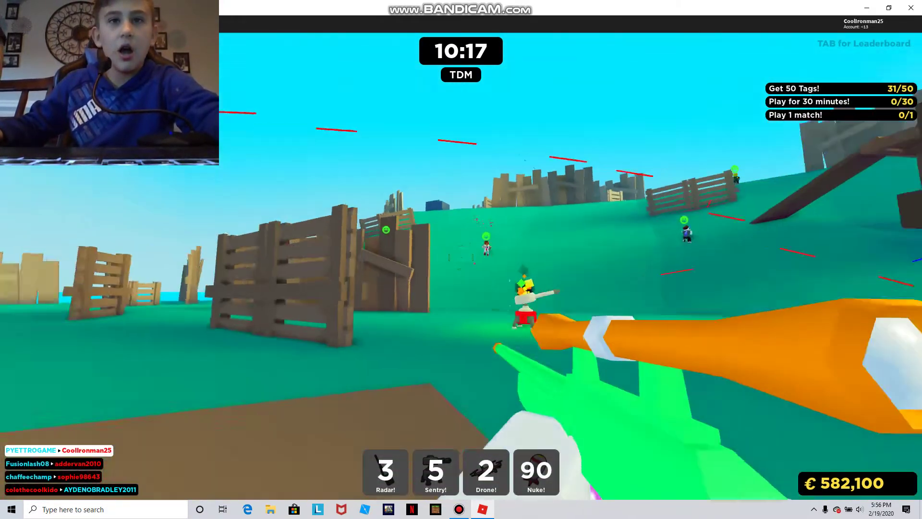
key(w)
click(462, 259)
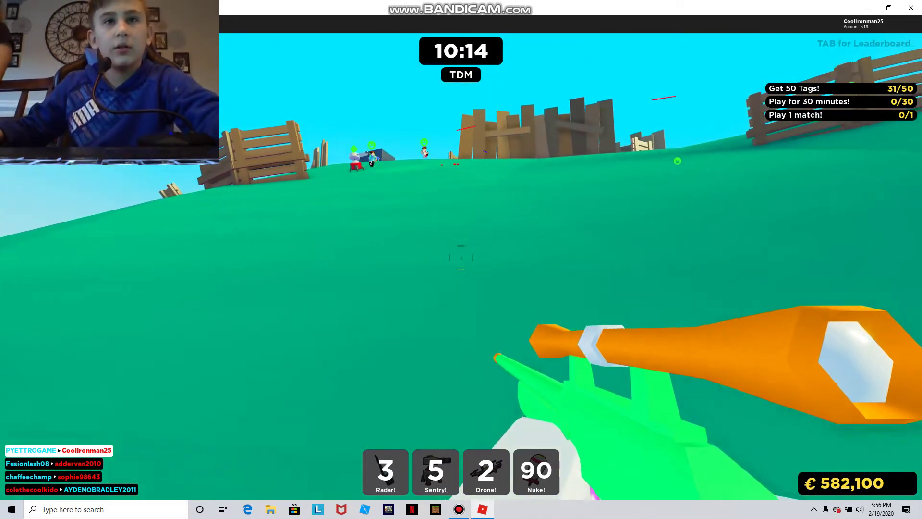
key(w)
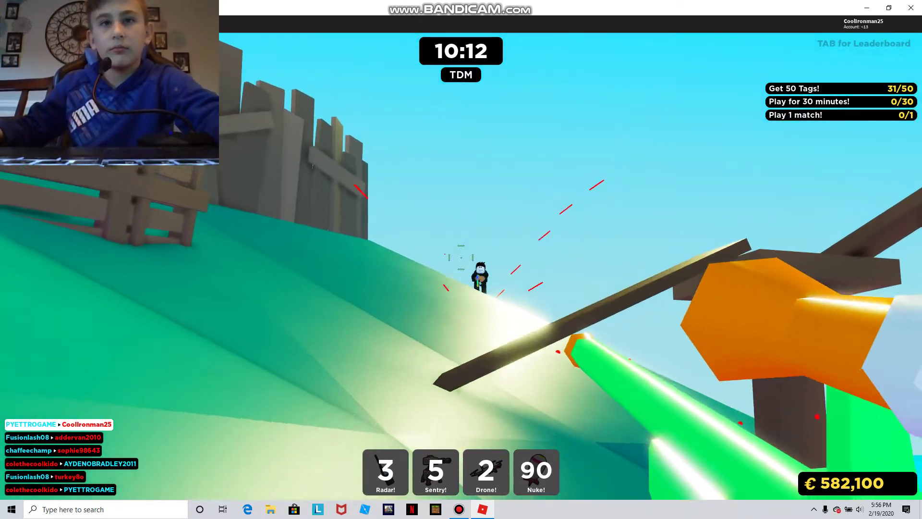
key(w)
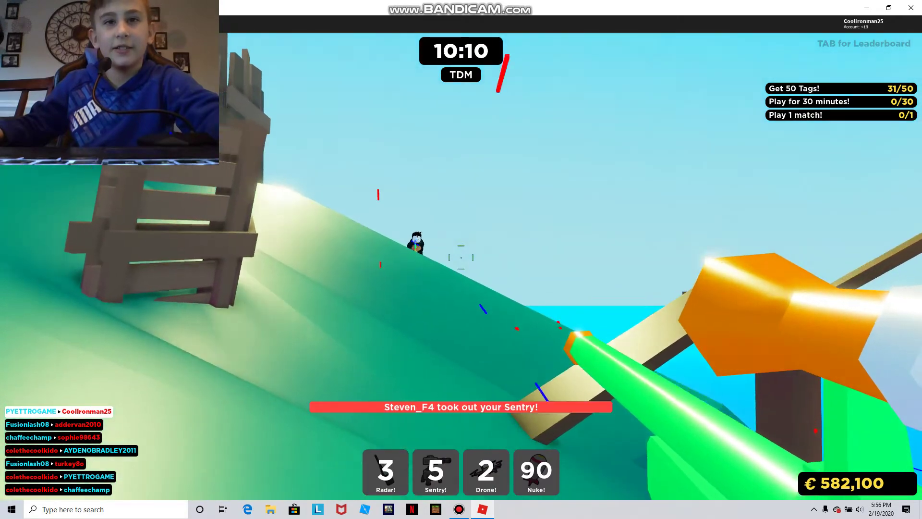
key(w)
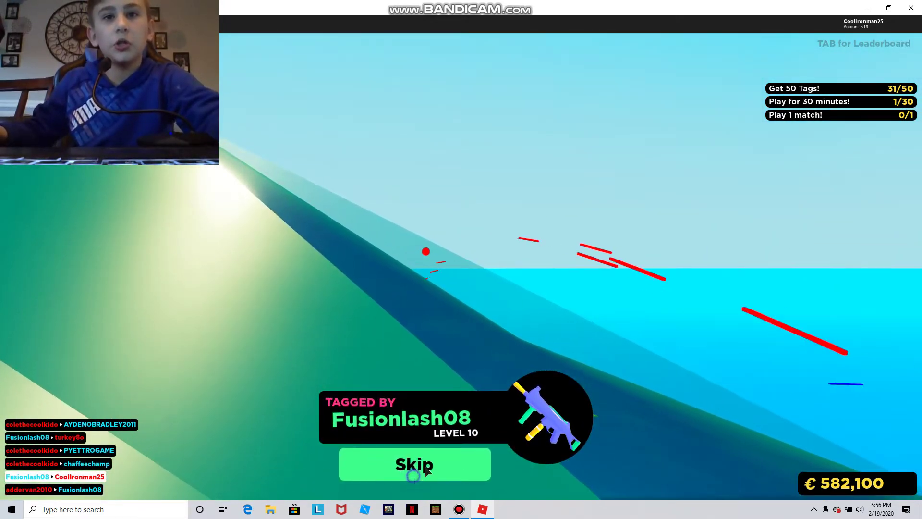
click(426, 469)
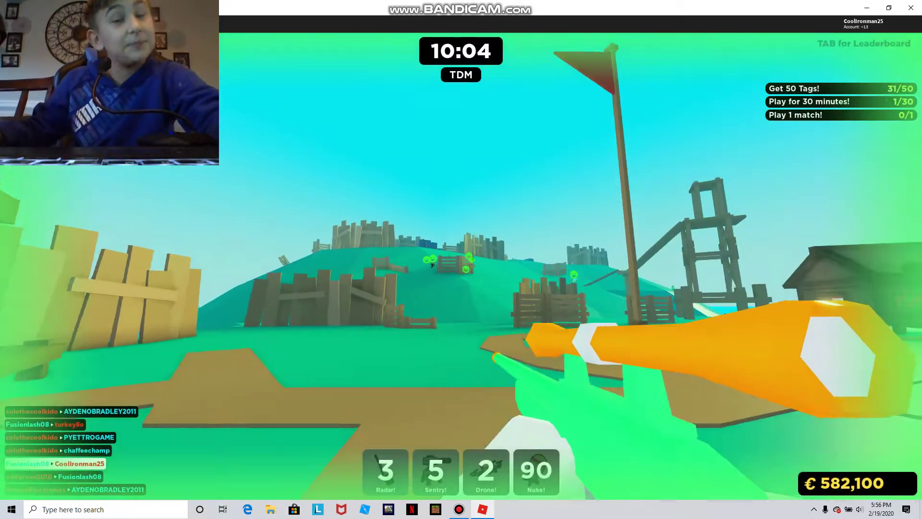
key(w)
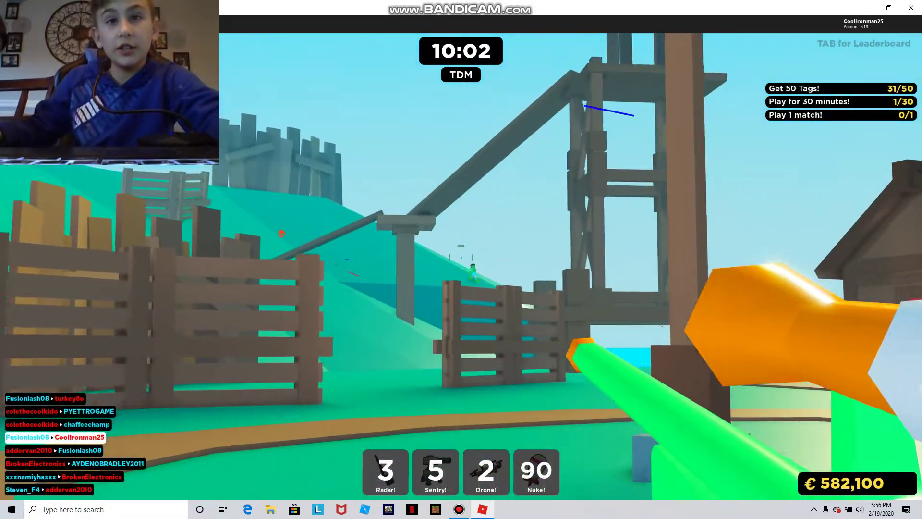
key(w)
key(w)
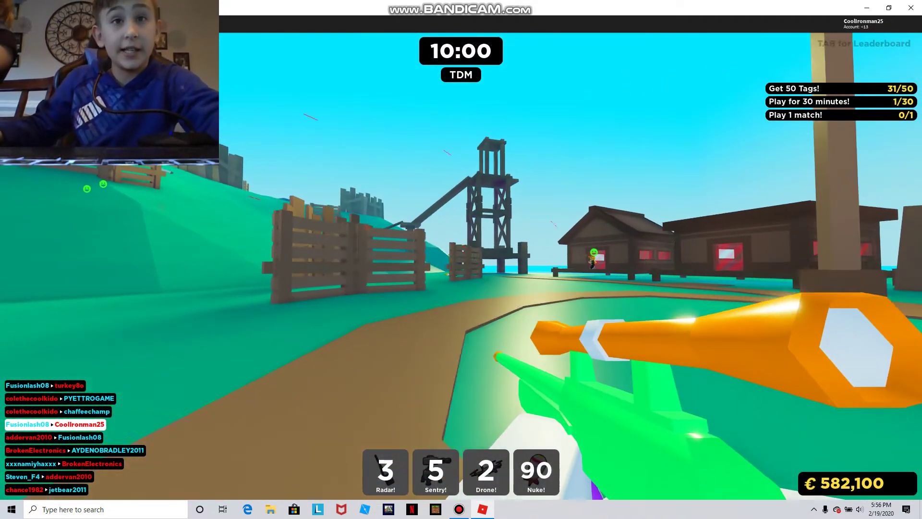
key(w)
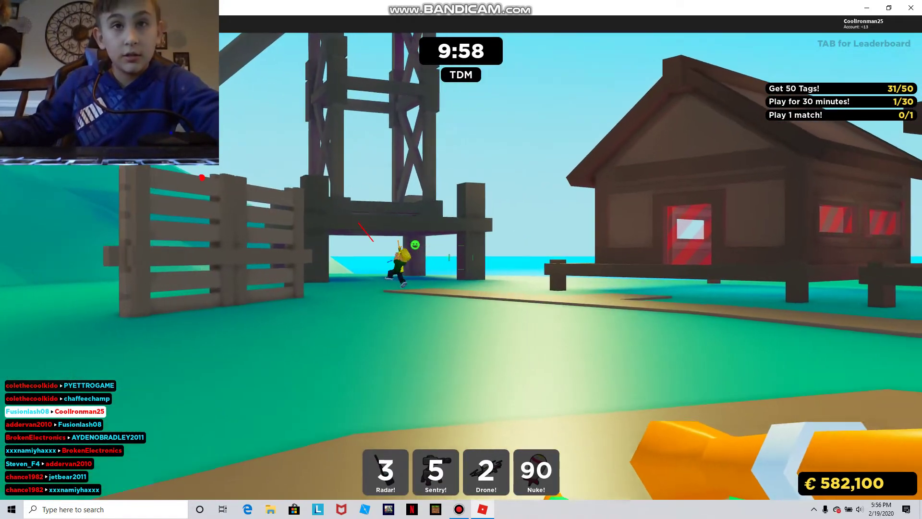
key(w)
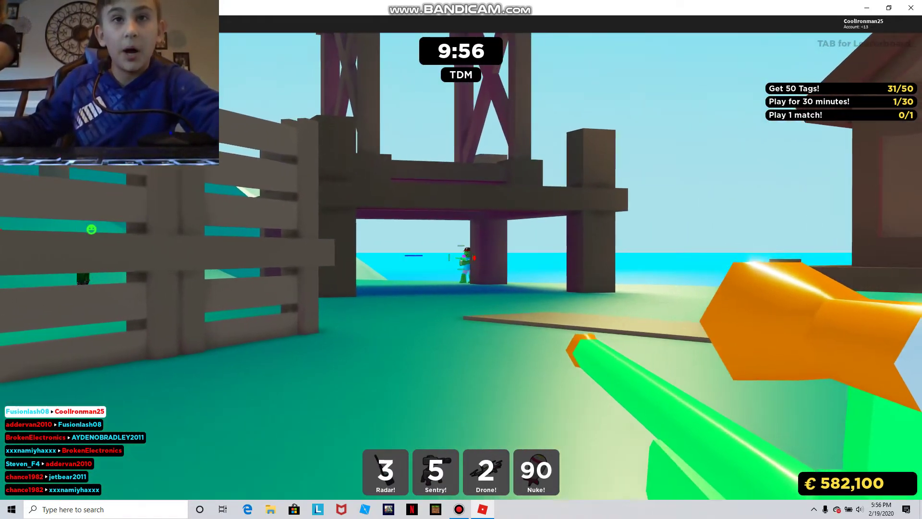
key(w)
key(w)
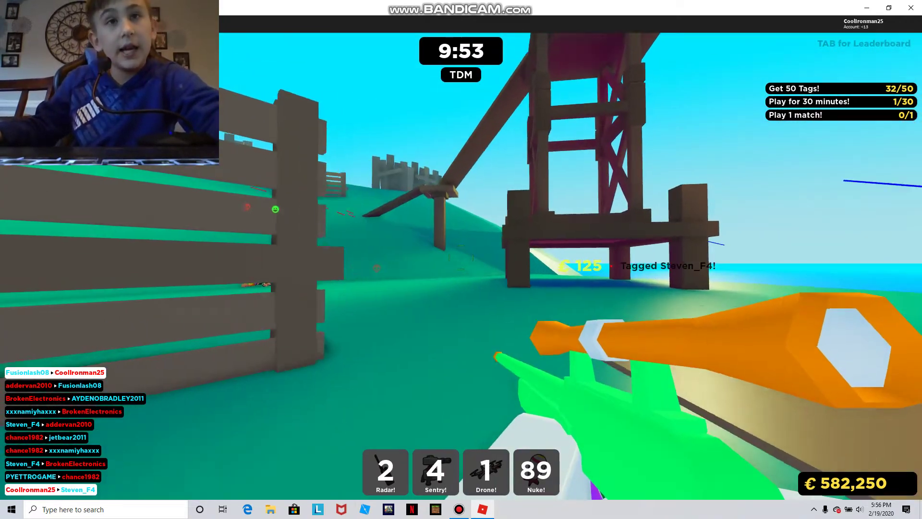
- Run under the wooden bridge and along the teal slope toward enemy territory
key(w)
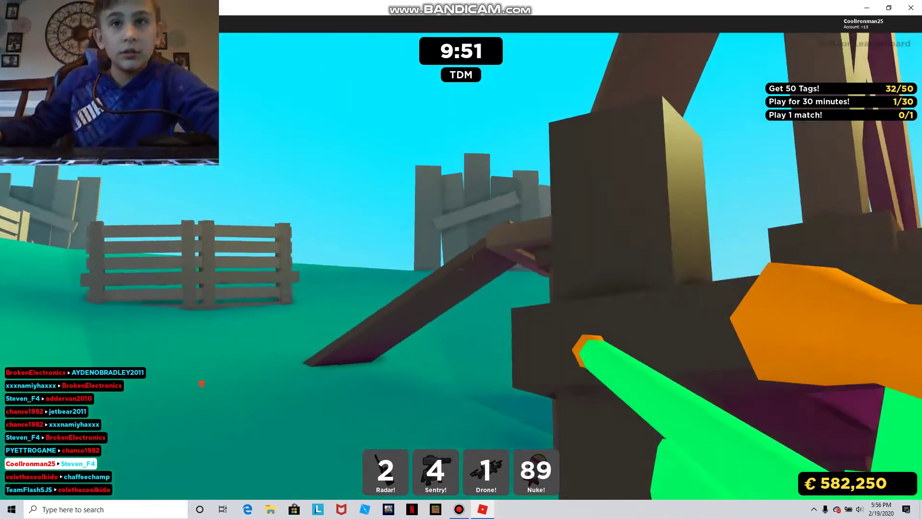
key(w)
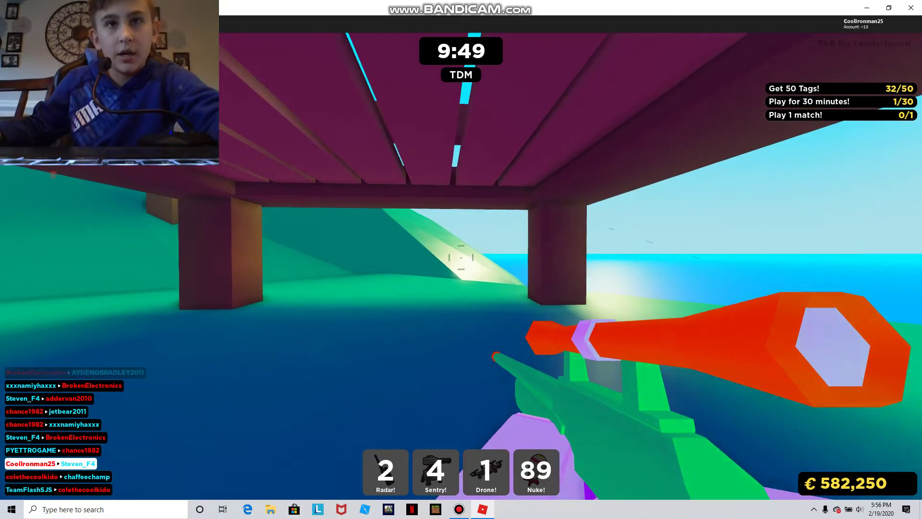
key(w)
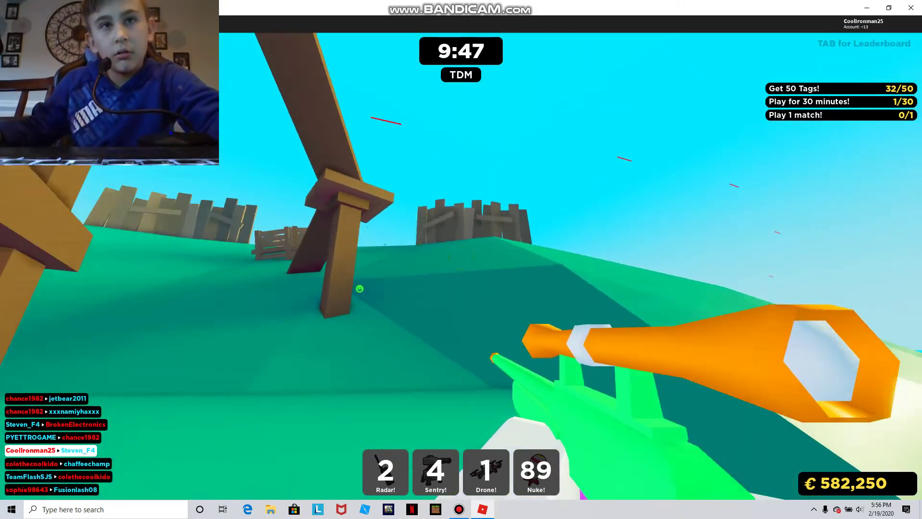
key(w)
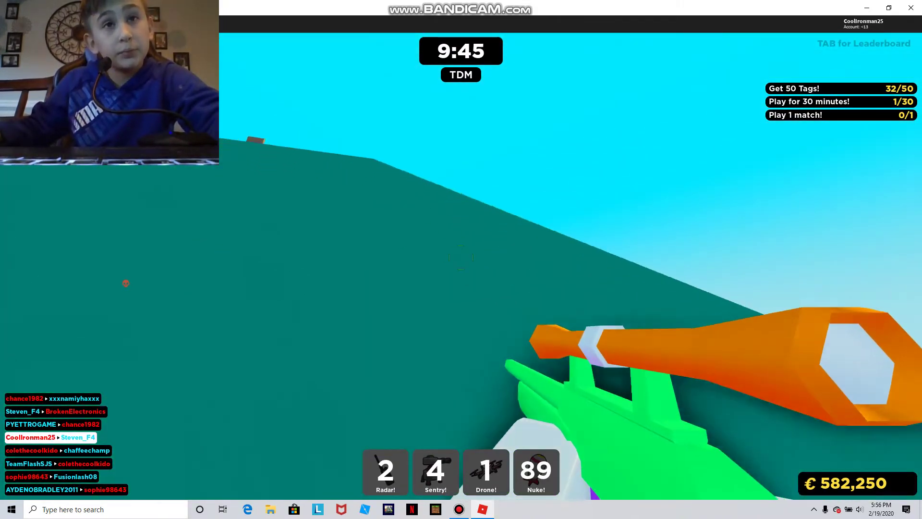
key(w)
key(w)
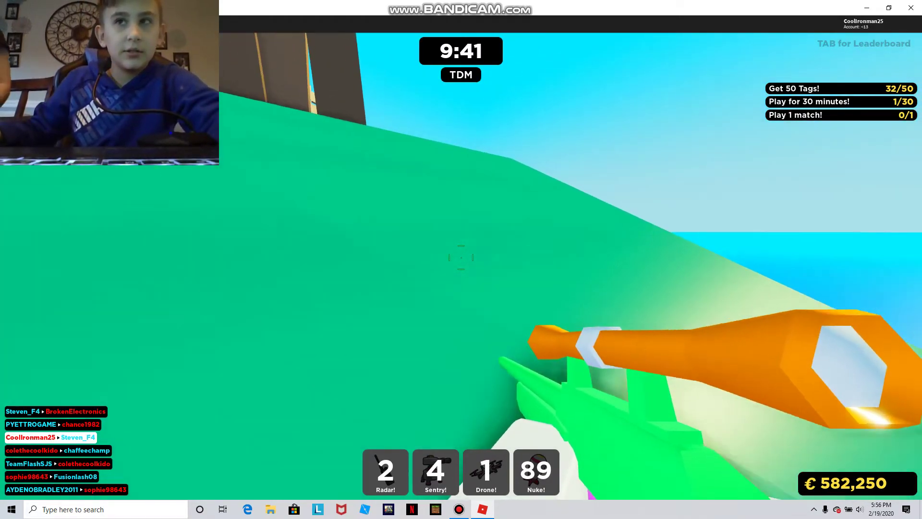
key(w)
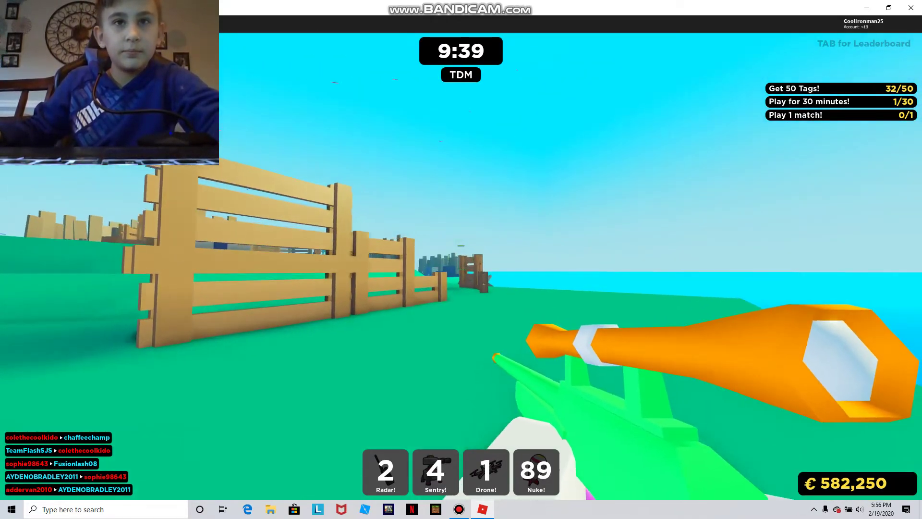
key(w)
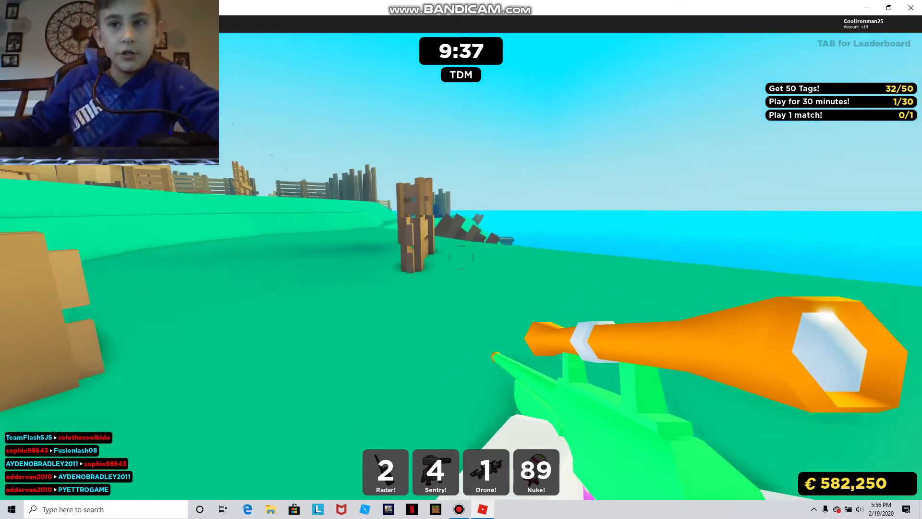
key(w)
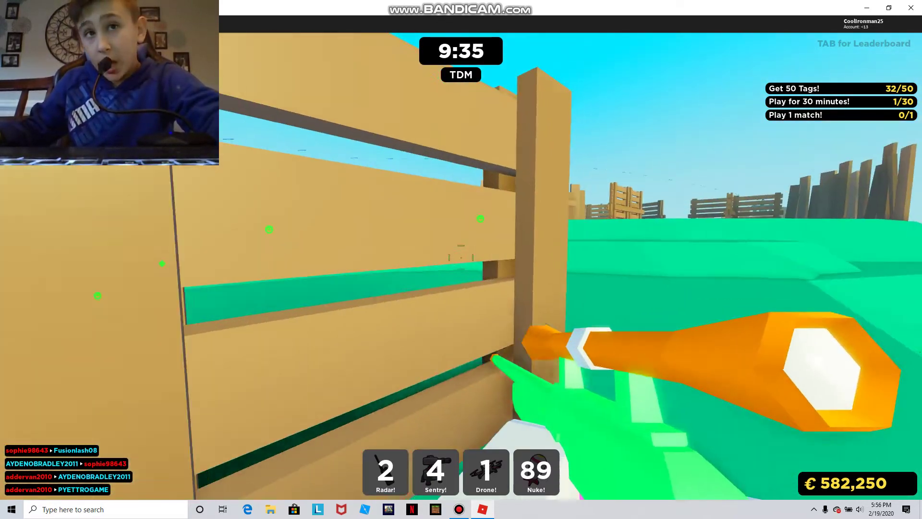
key(w)
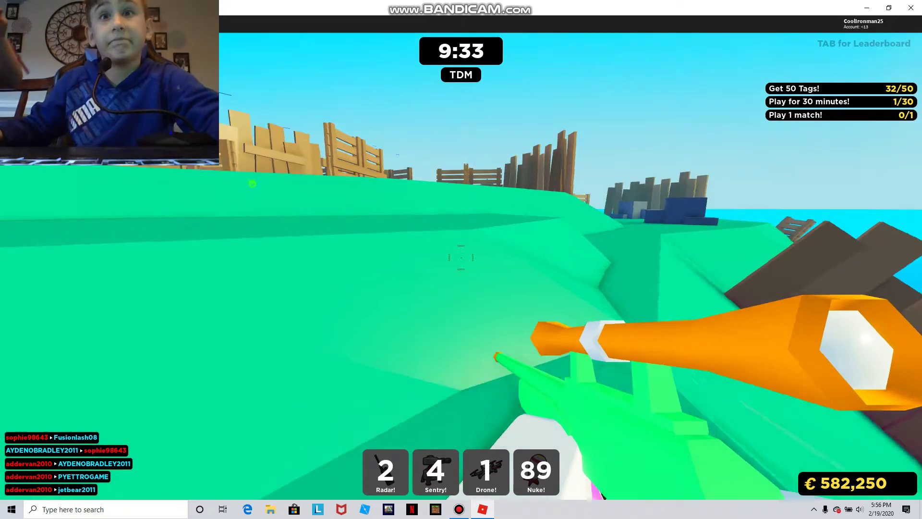
key(w)
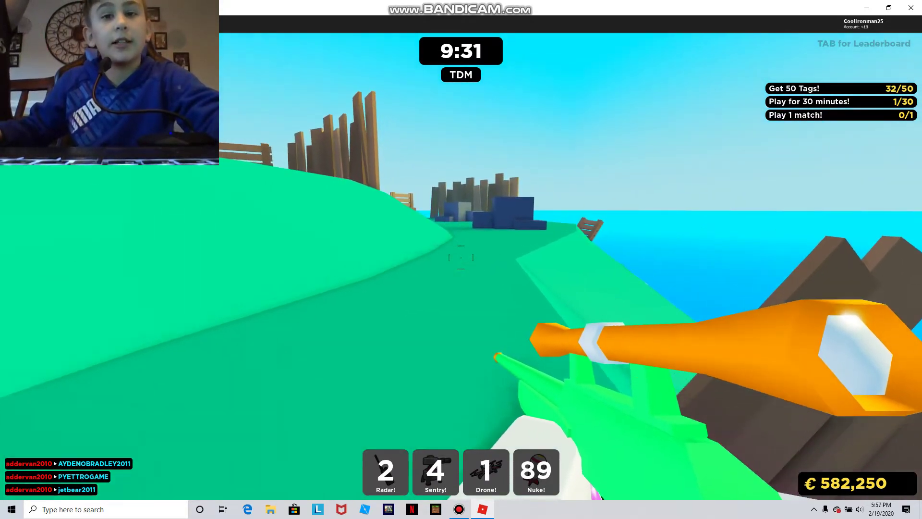
key(Tab)
key(Tab)
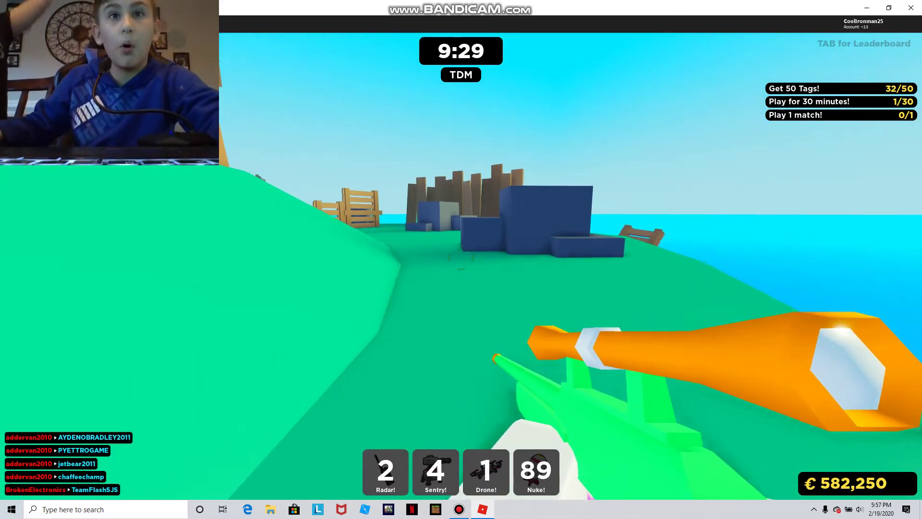
key(w)
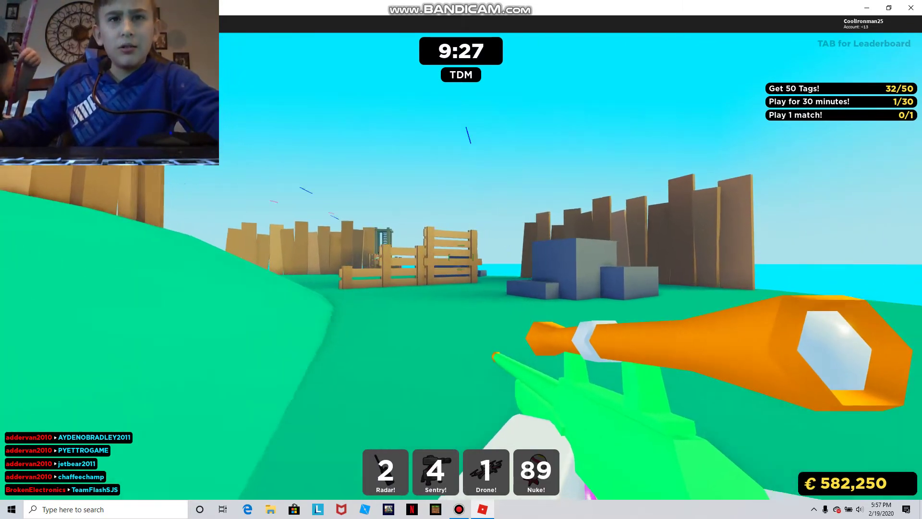
right_click(461, 259)
click(461, 259)
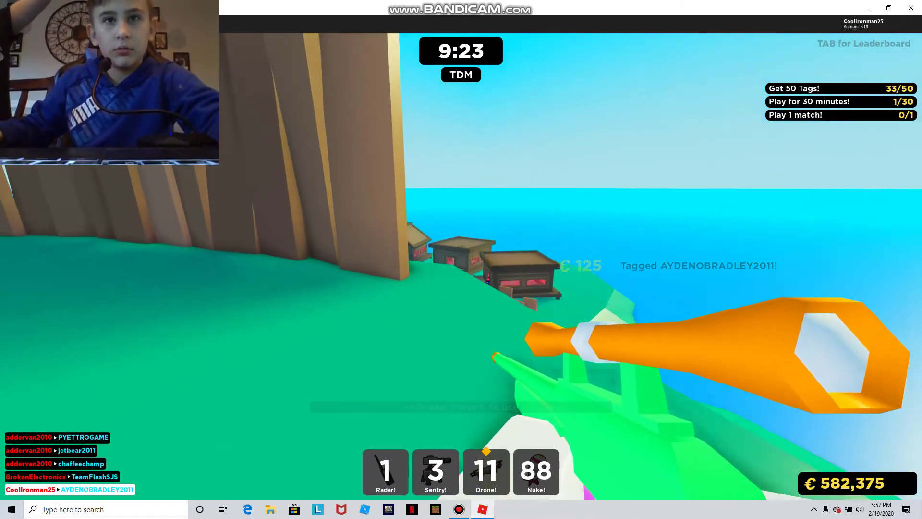
key(w)
key(w)
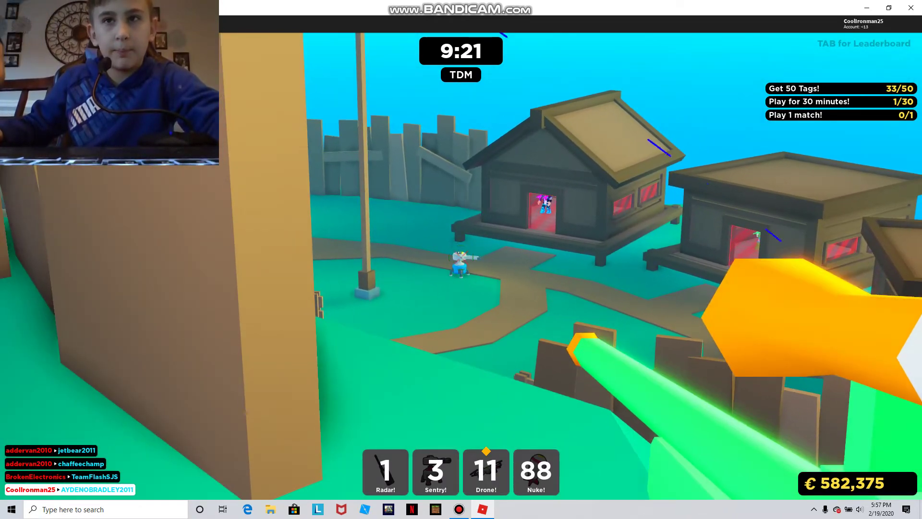
click(461, 260)
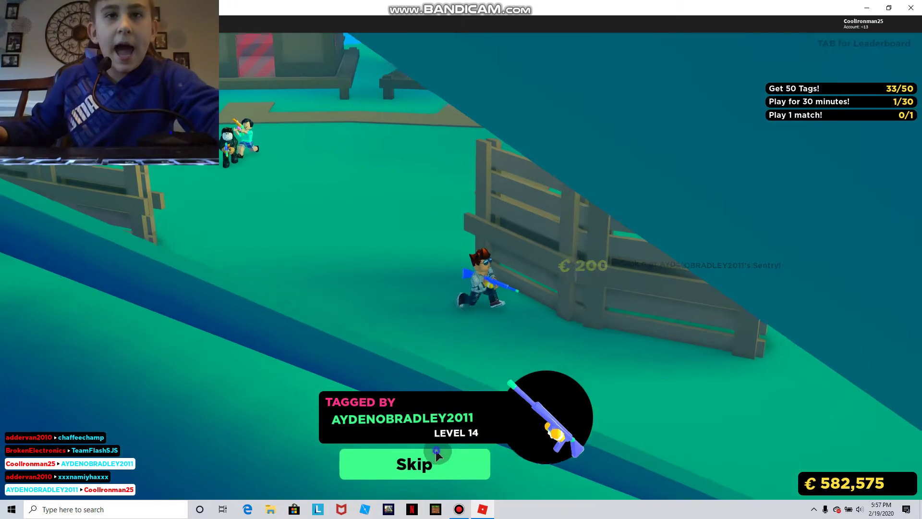
- Skip the death screen, redeploy, and cross the field up the hill
click(414, 463)
click(657, 332)
key(w)
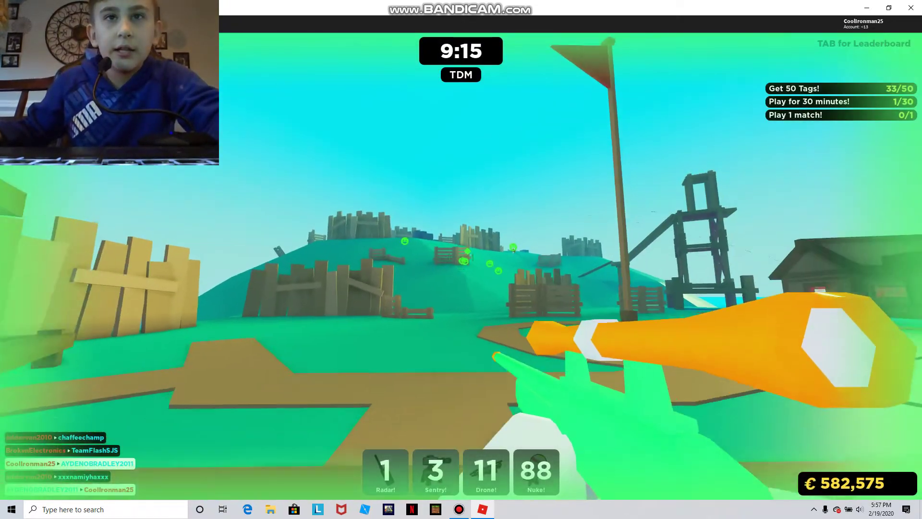
key(w)
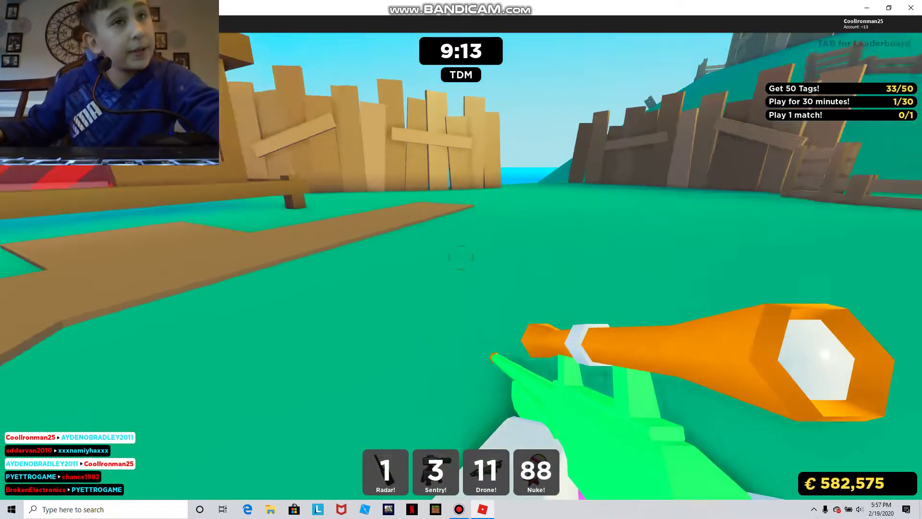
key(w)
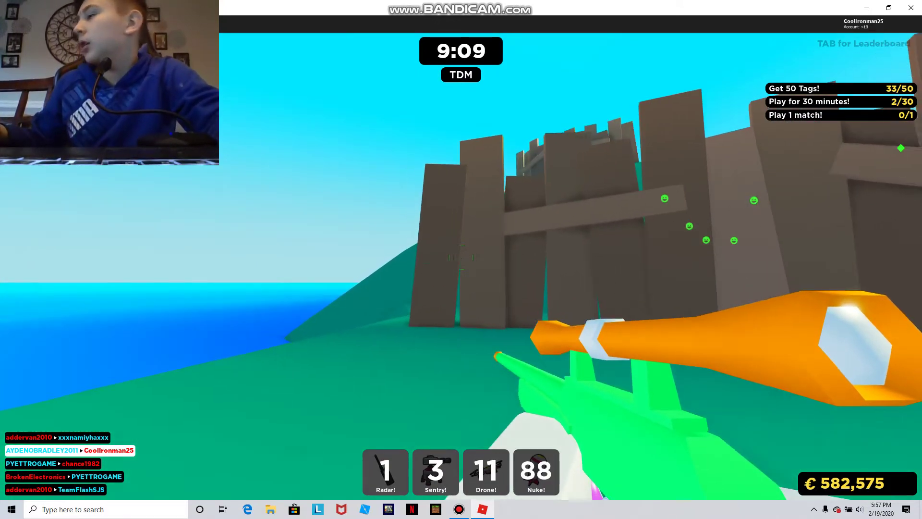
key(w)
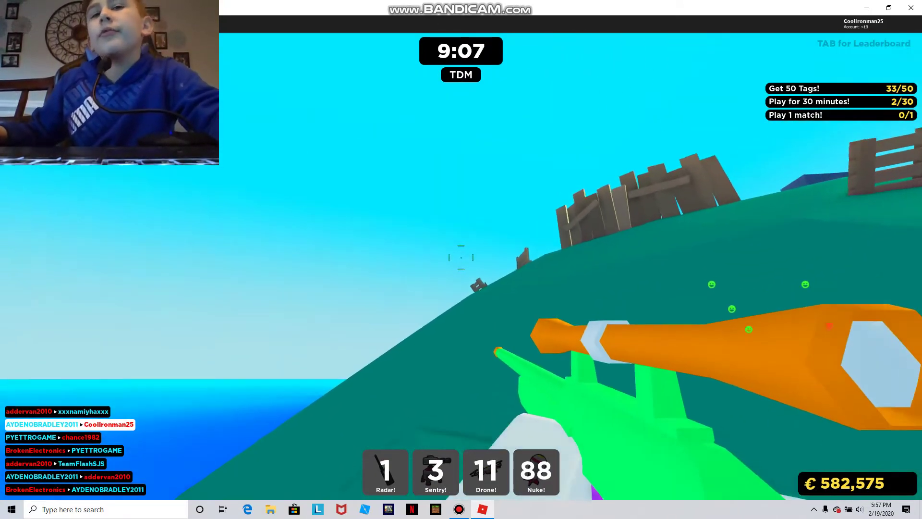
key(w)
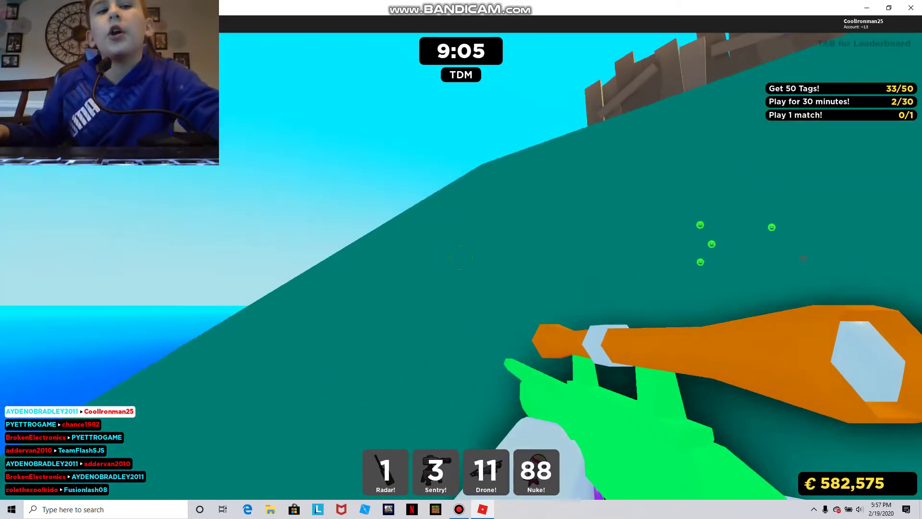
- Crest the hill to the lookout tower and snipe TeamFlashSJS, reaching 34/50 tags and 582,700 credits
key(w)
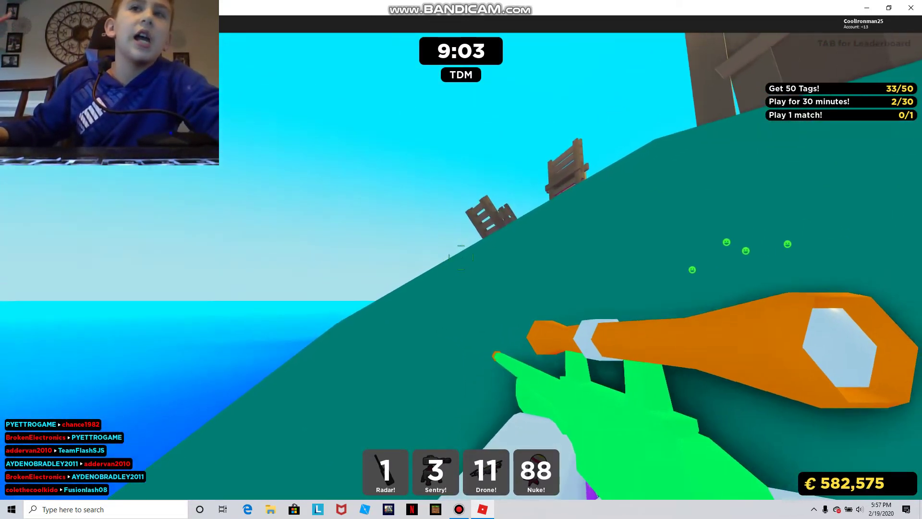
key(w)
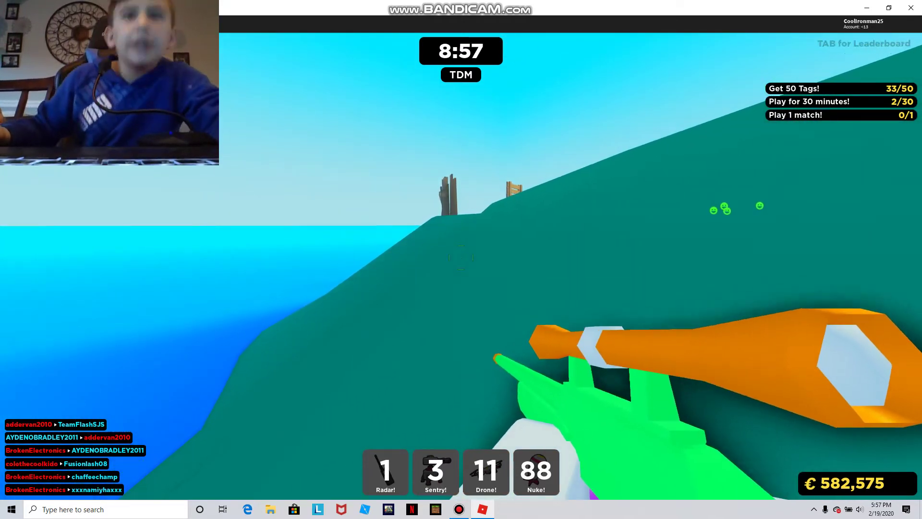
key(w)
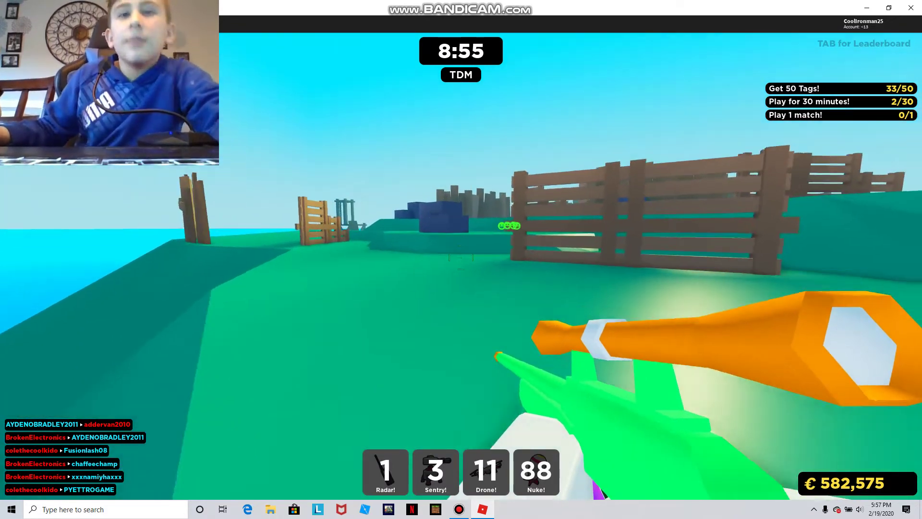
key(w)
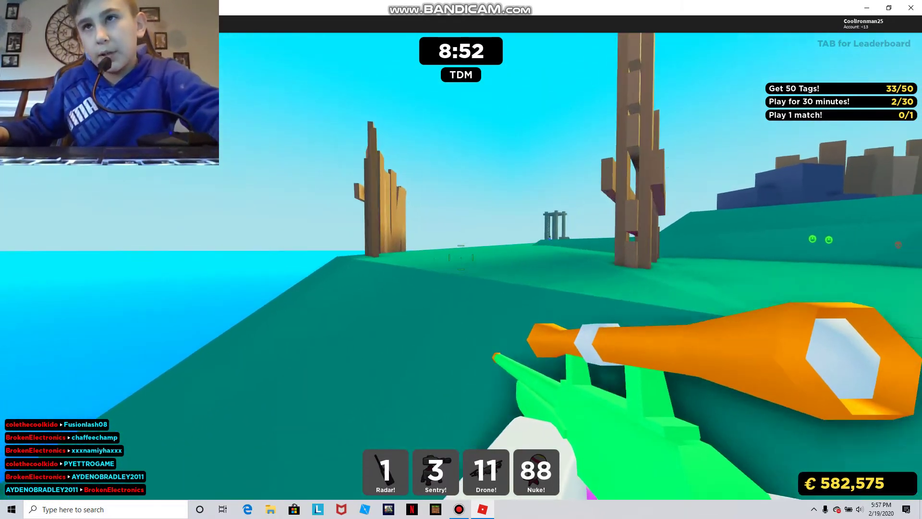
key(w)
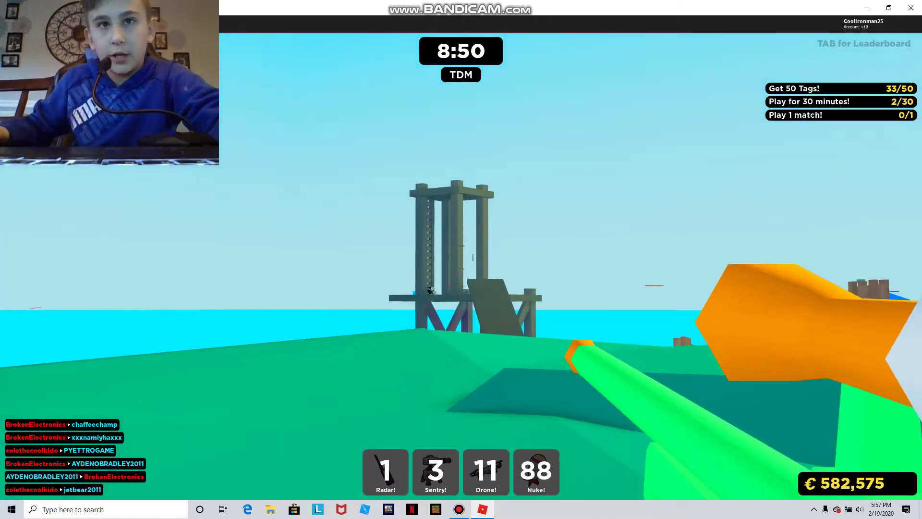
key(w)
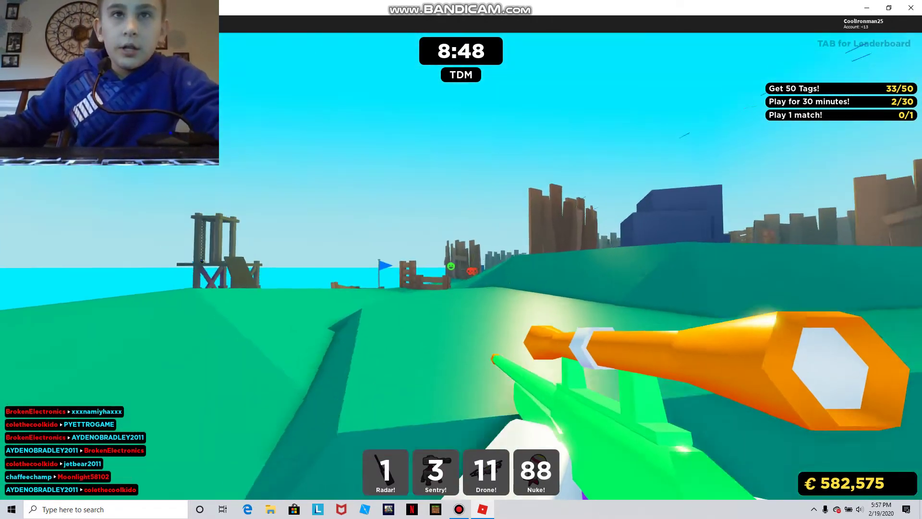
key(w)
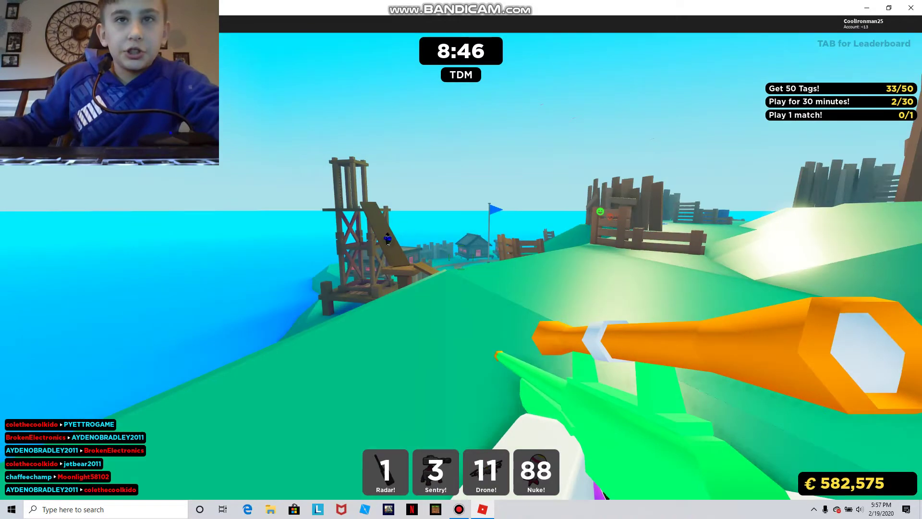
key(w)
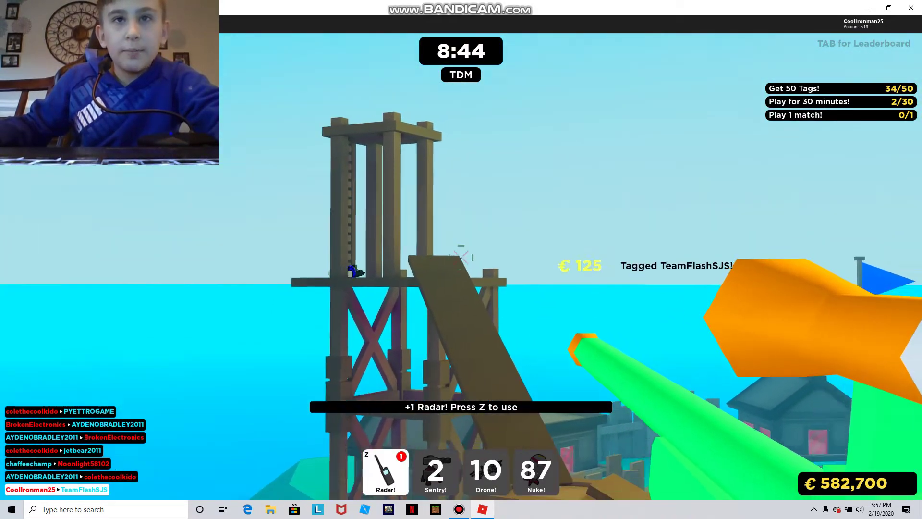
key(w)
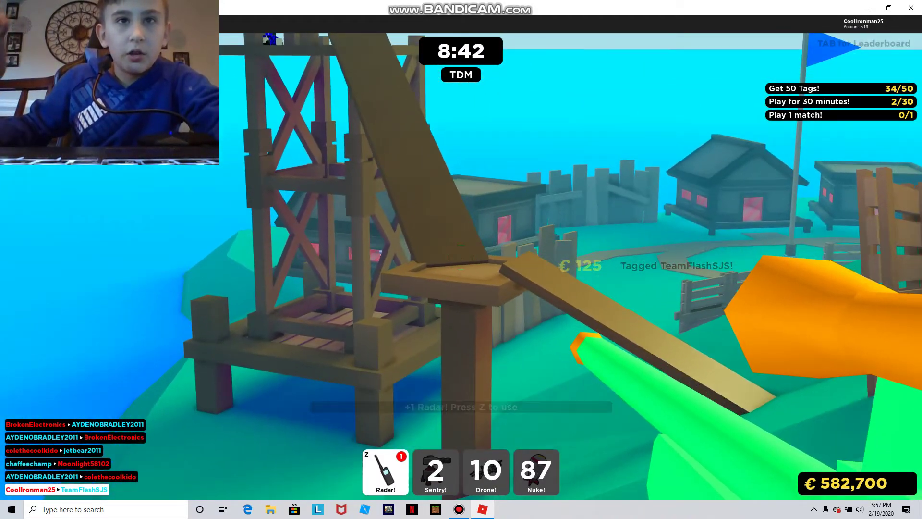
key(s)
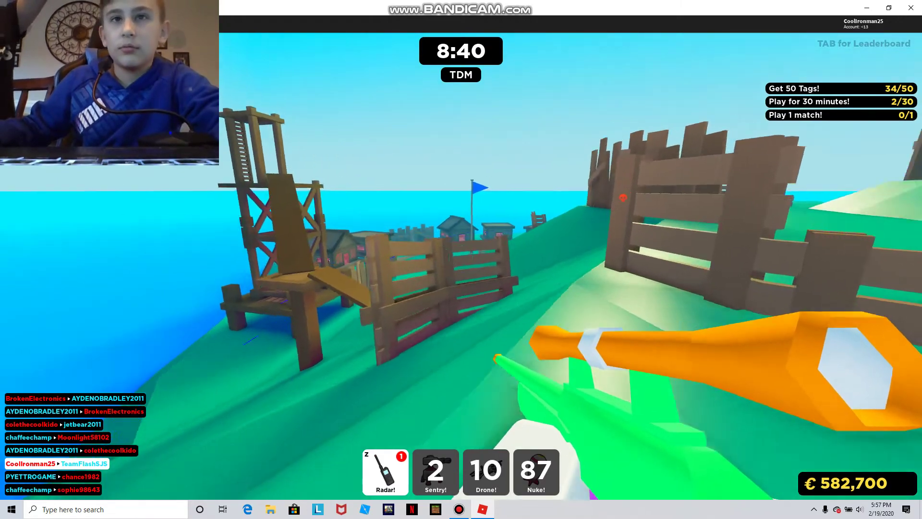
key(w)
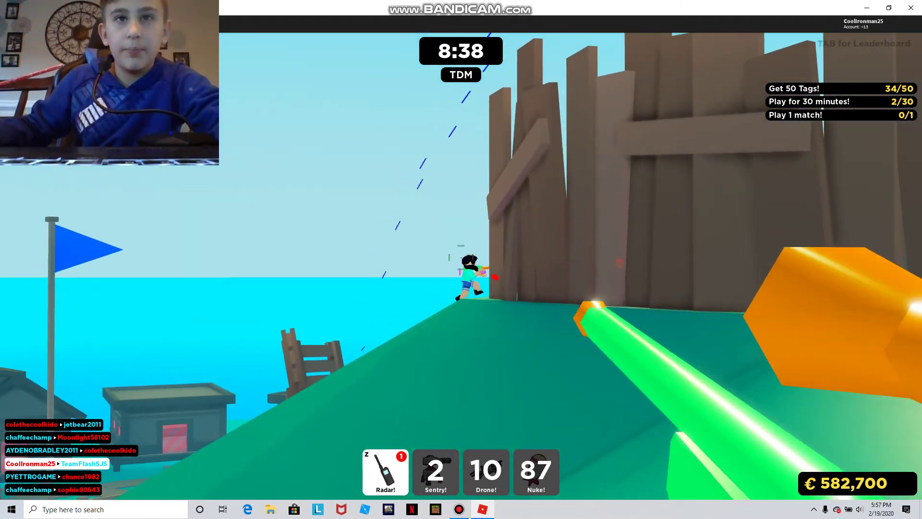
click(469, 278)
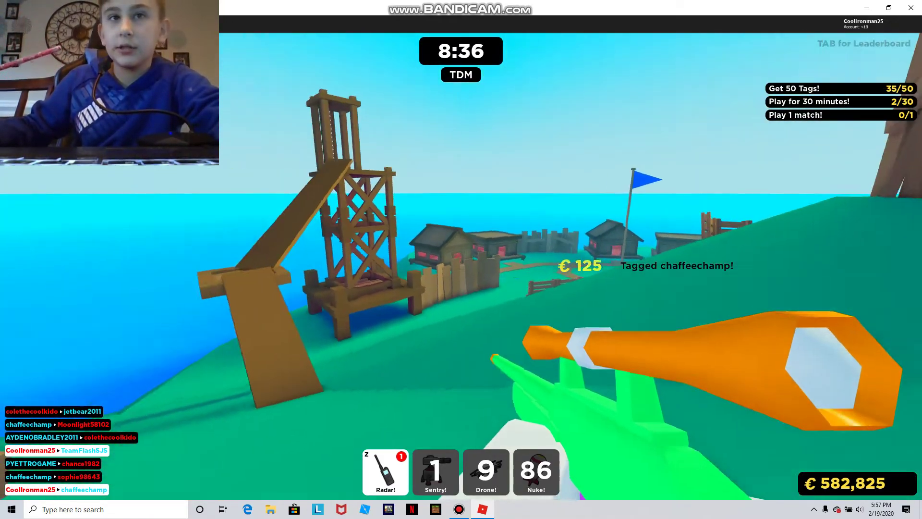
key(w)
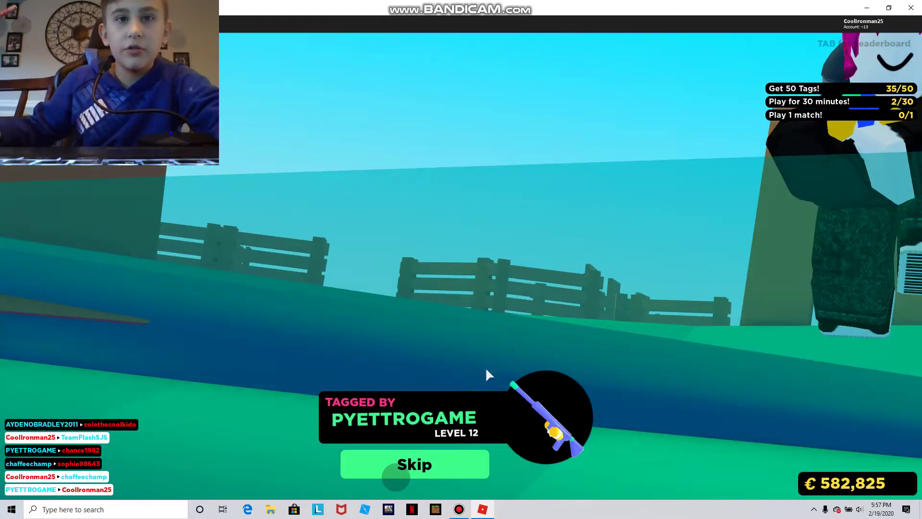
- Skip the death screen, redeploy, and head out of the spawn building across the field
click(407, 469)
click(650, 329)
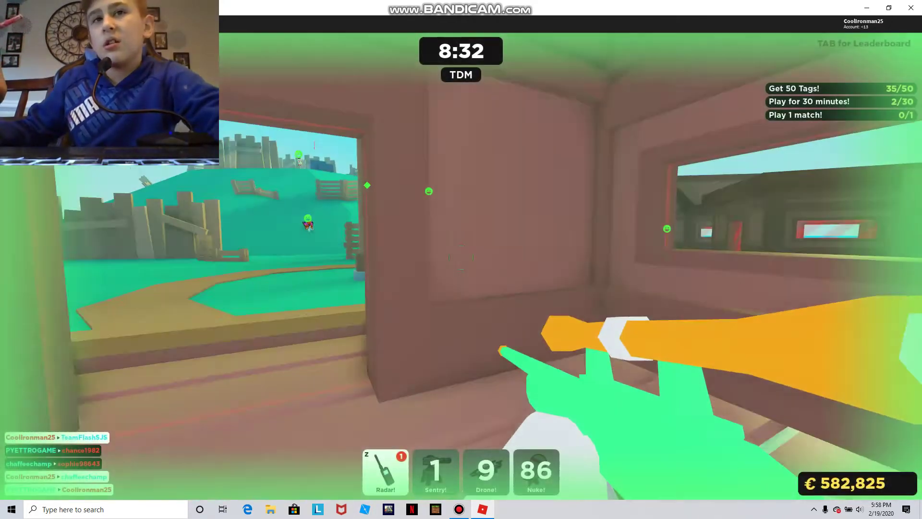
key(w)
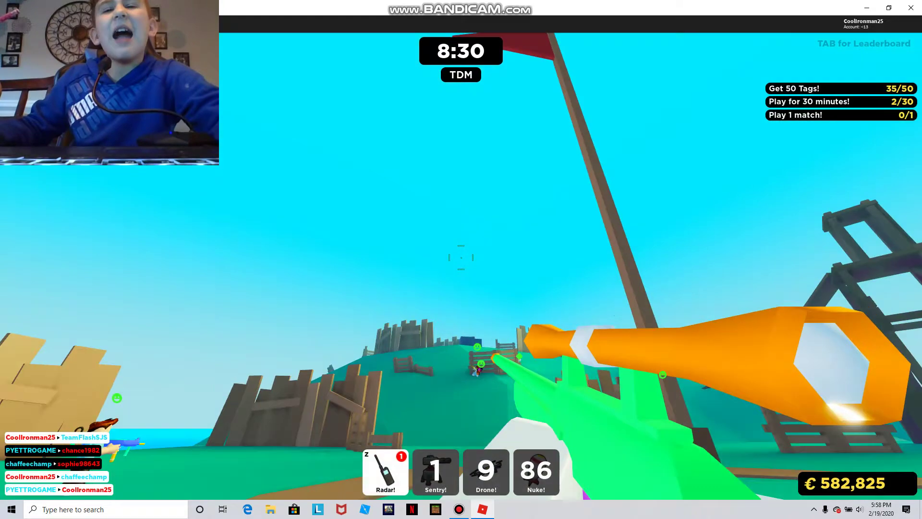
key(w)
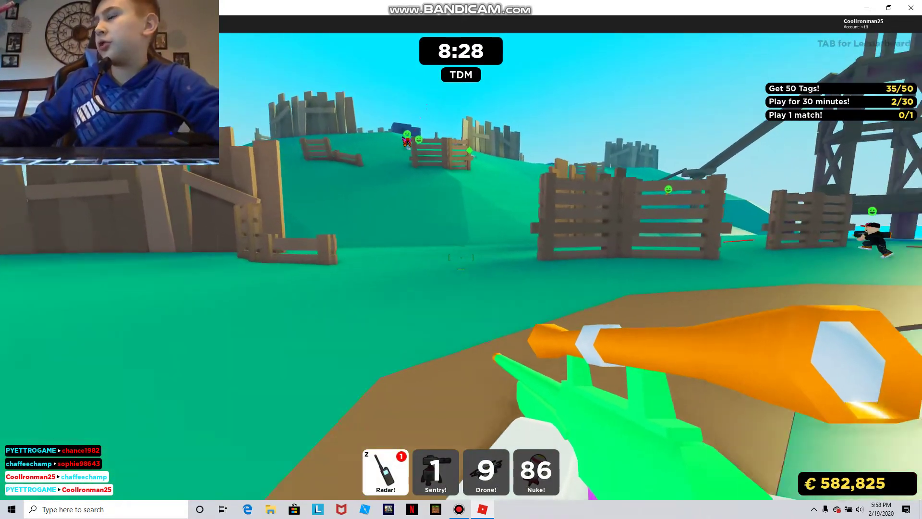
key(w)
key(w)
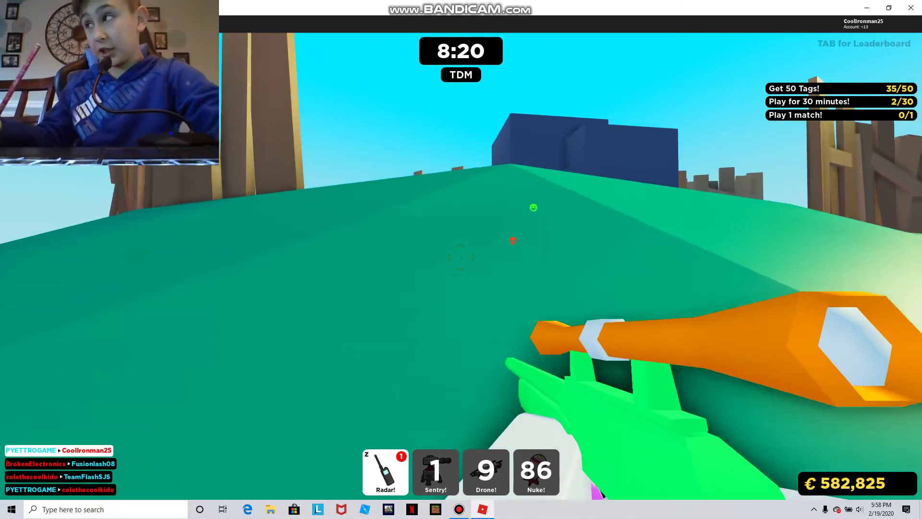
- Push toward the fence until PYETTROGAME tags the player, then skip to the loadout
key(w)
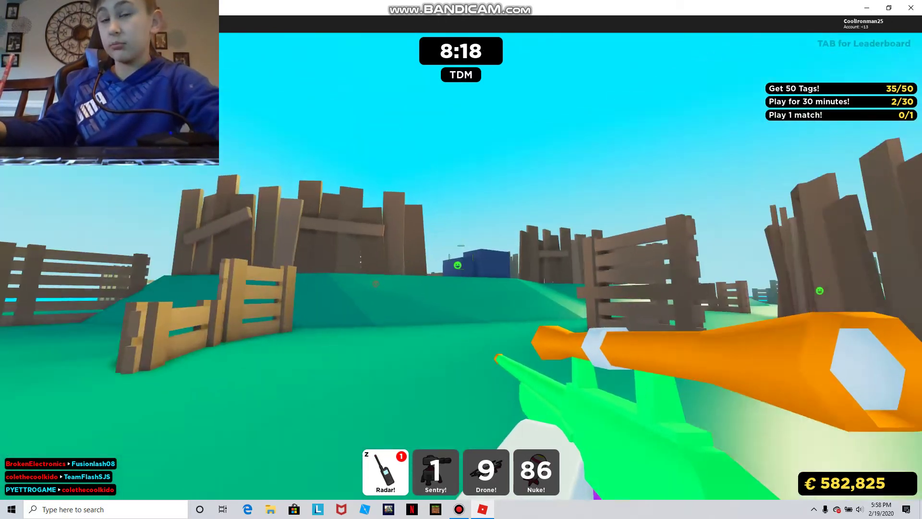
key(w)
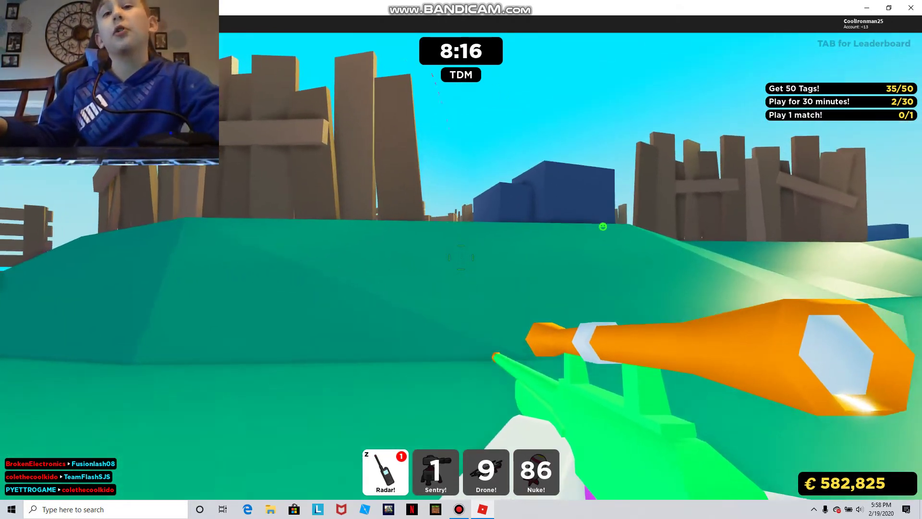
key(w)
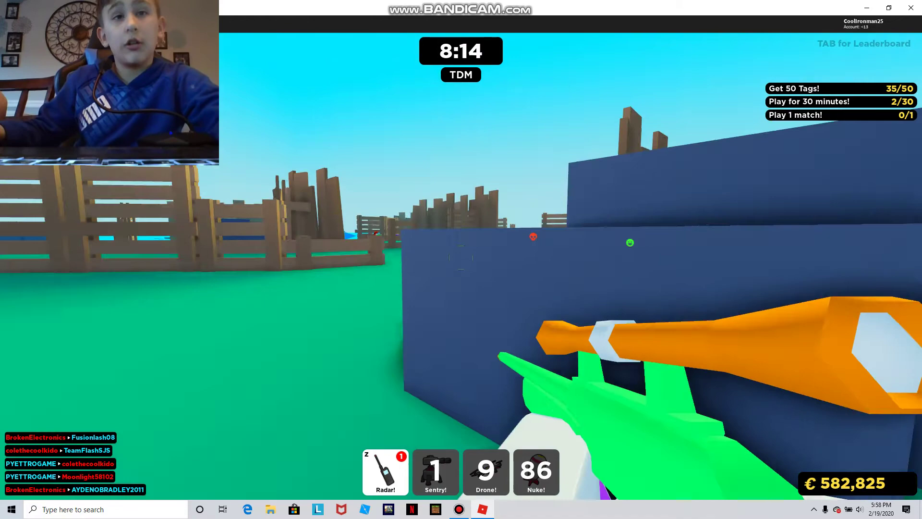
key(w)
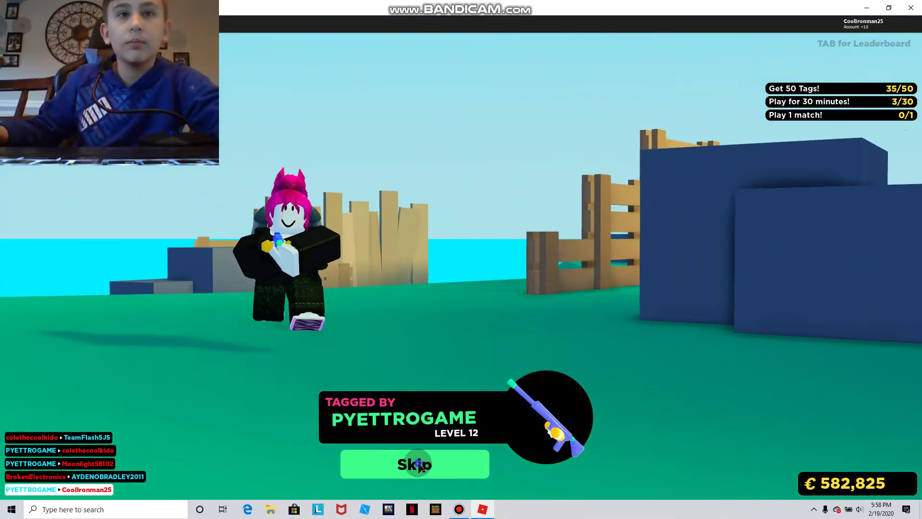
click(411, 461)
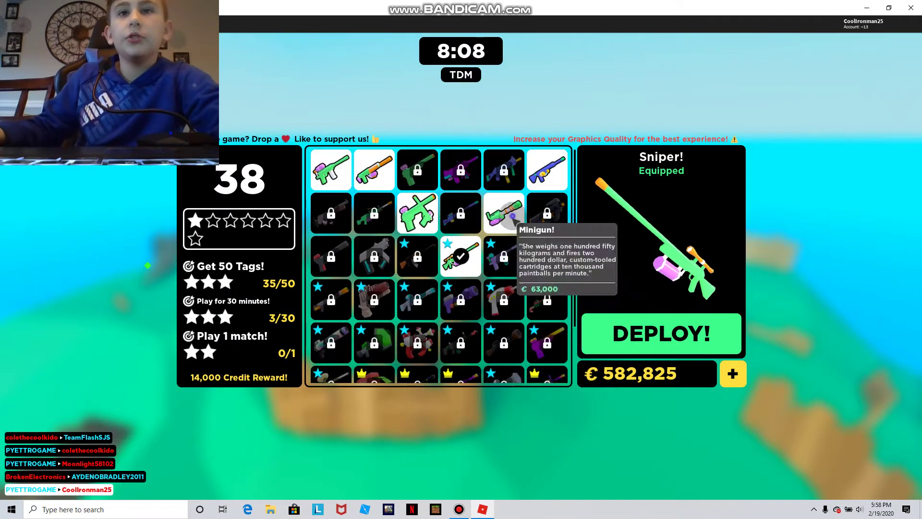
click(660, 333)
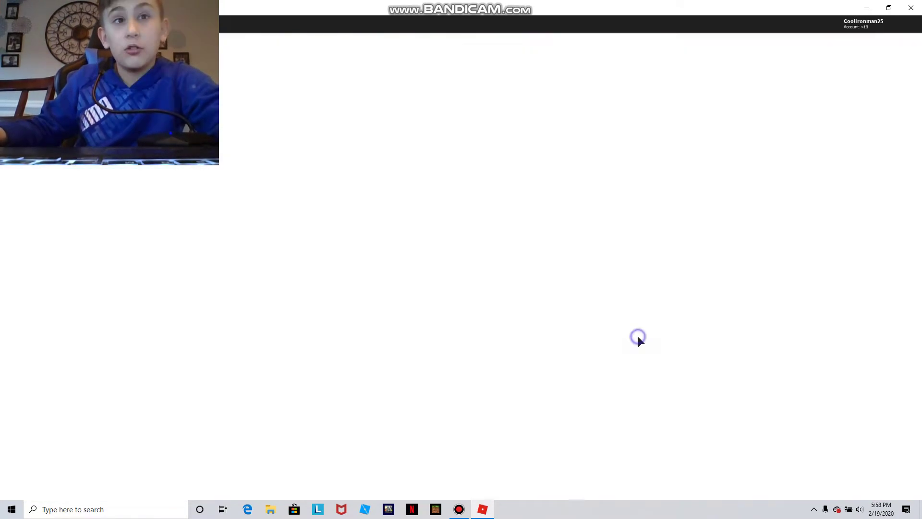
key(w)
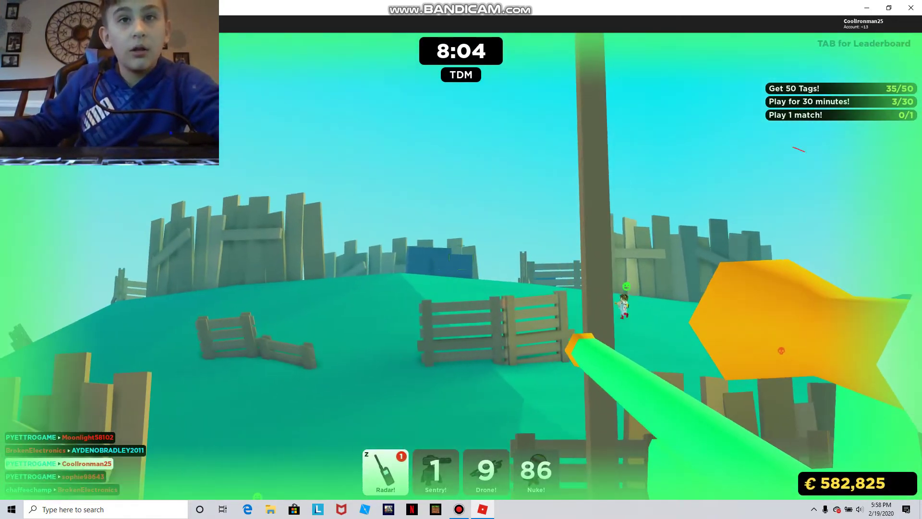
key(w)
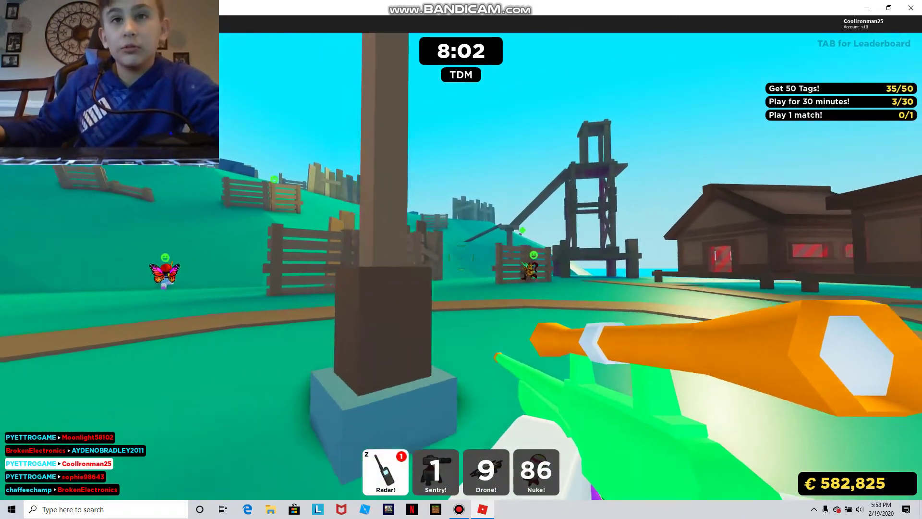
key(w)
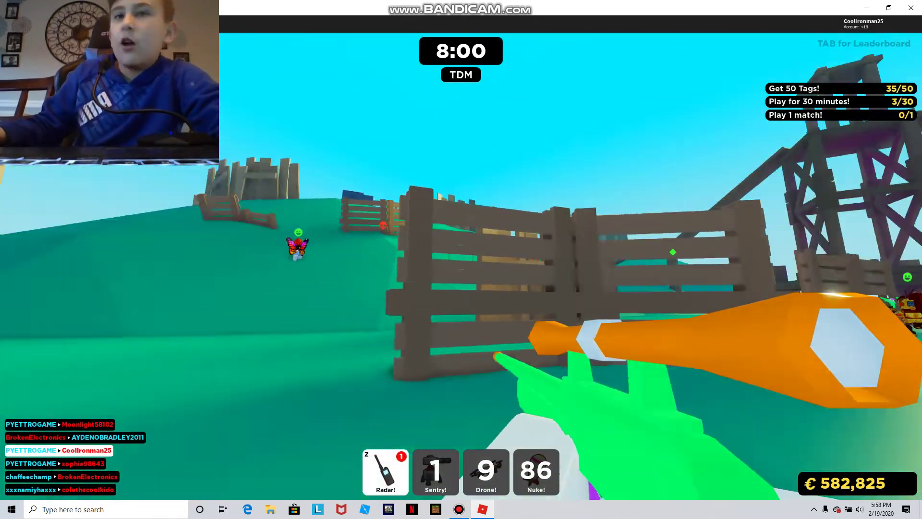
key(w)
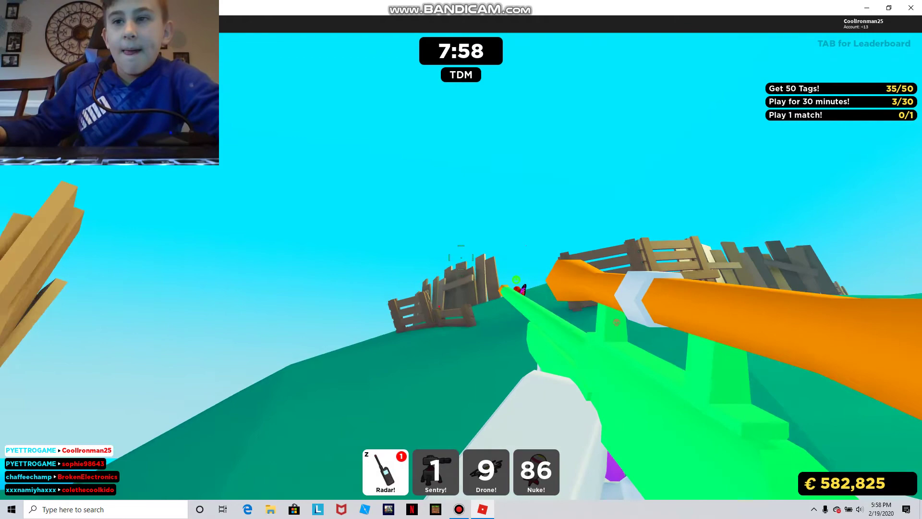
key(w)
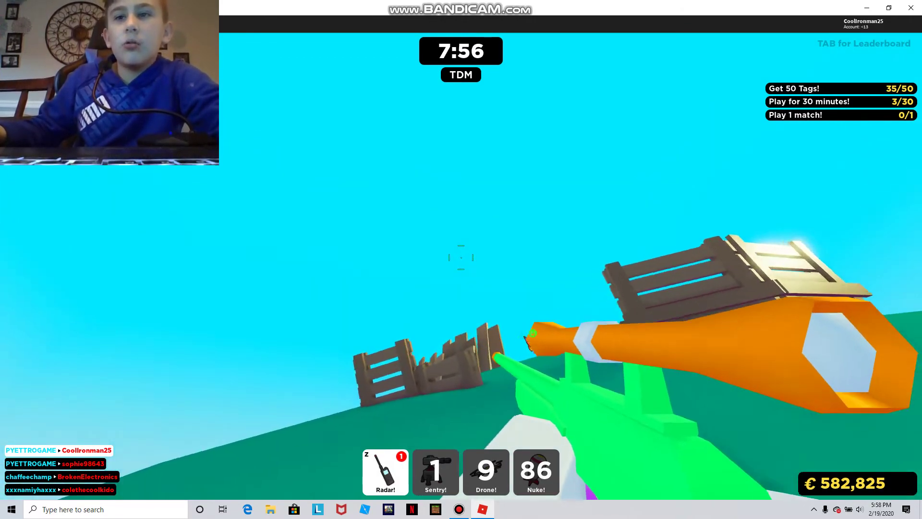
key(w)
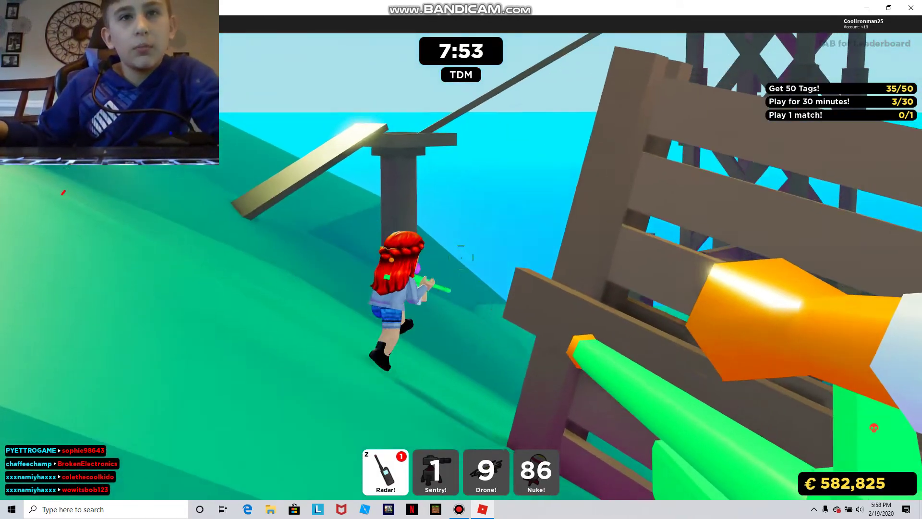
click(461, 259)
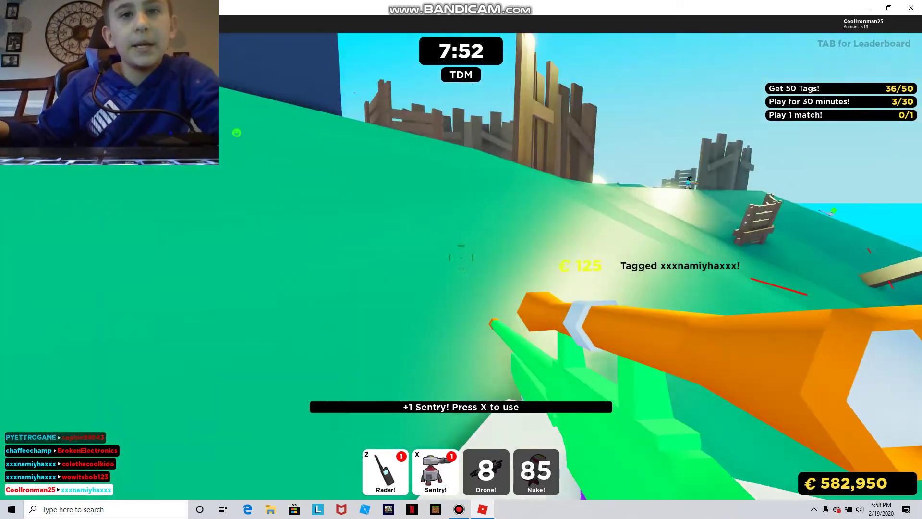
- Place the earned sentry on the ground and run across the green terrain
key(w)
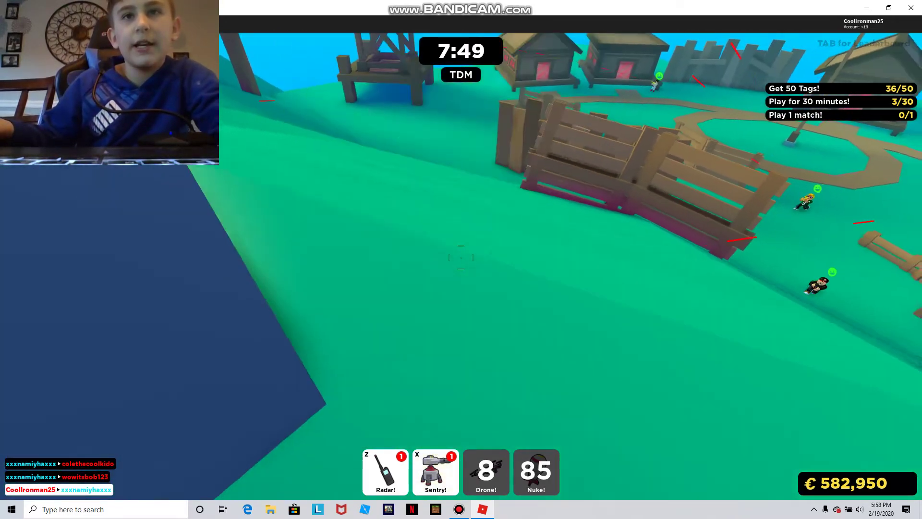
click(462, 259)
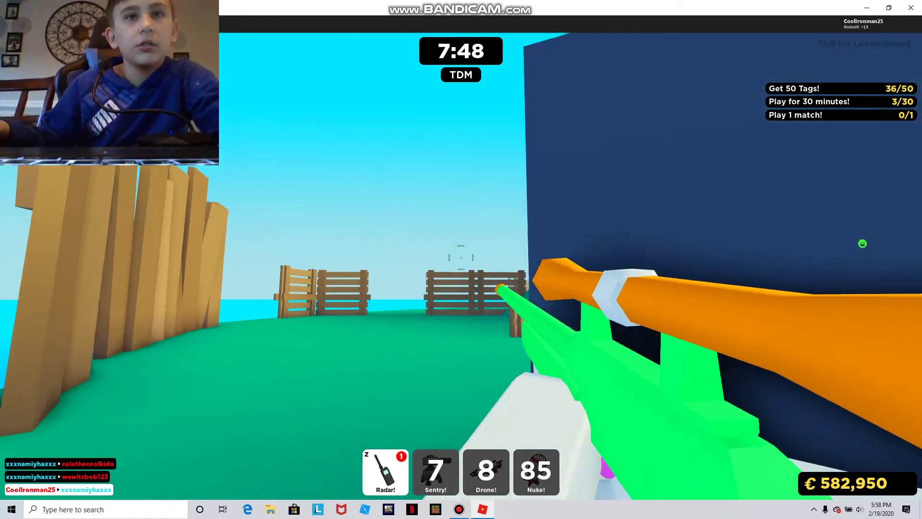
key(w)
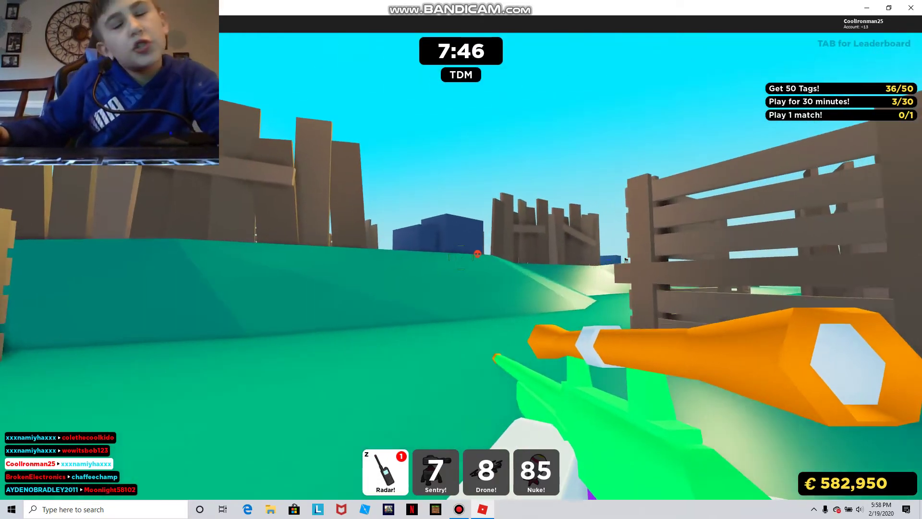
key(w)
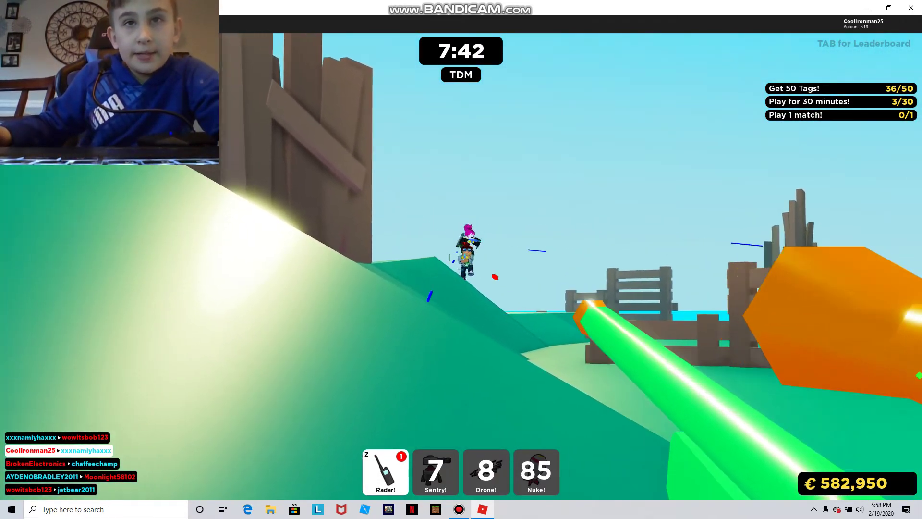
click(461, 260)
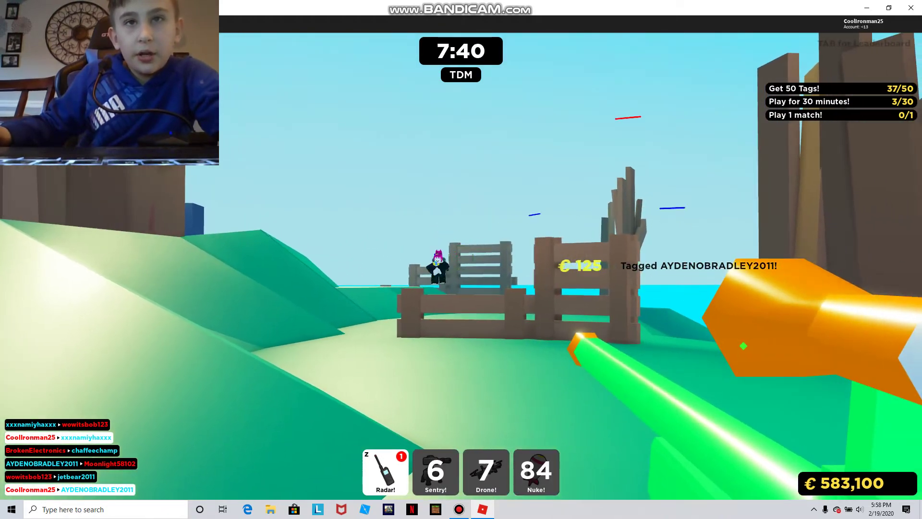
click(462, 259)
key(w)
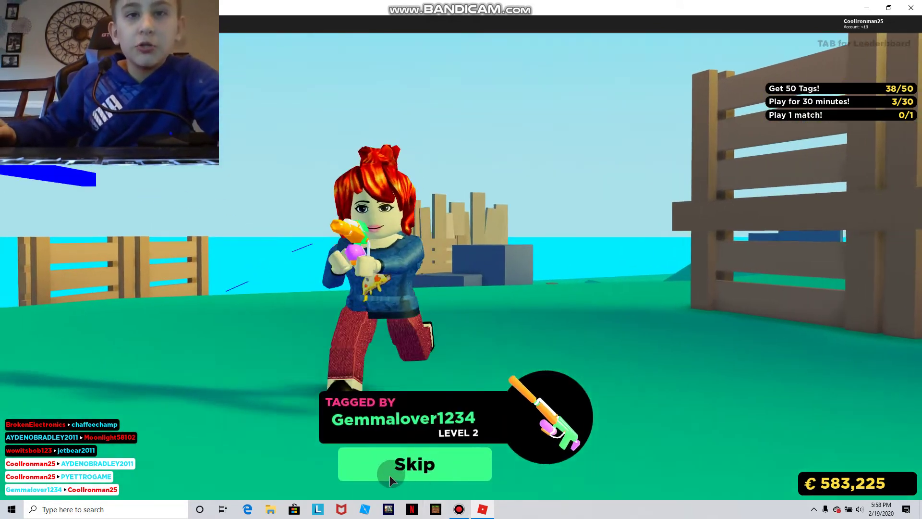
- Dismiss the death screen, redeploy with the sniper, and climb the hill to its crest
click(391, 476)
click(661, 334)
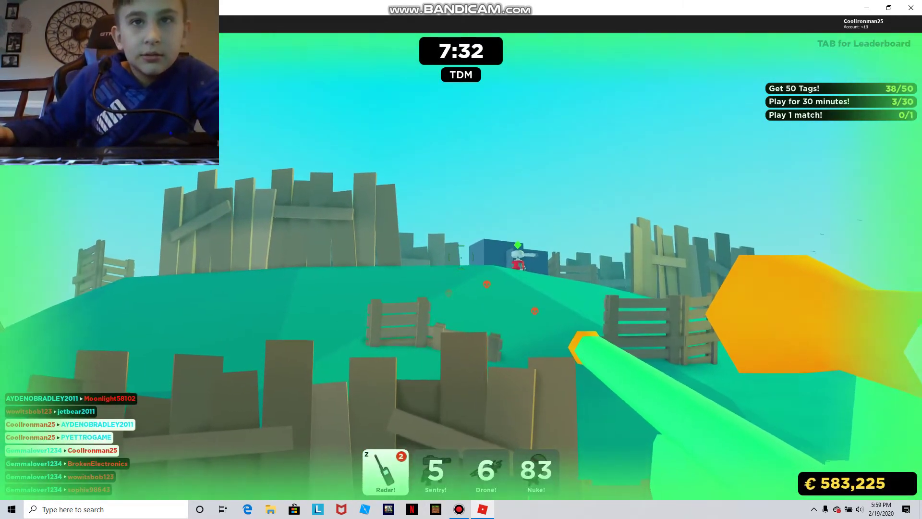
key(w)
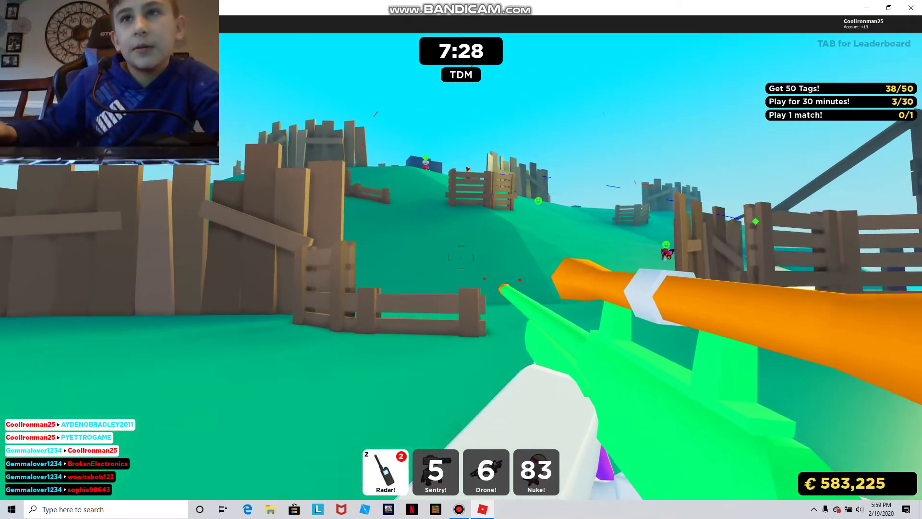
key(w)
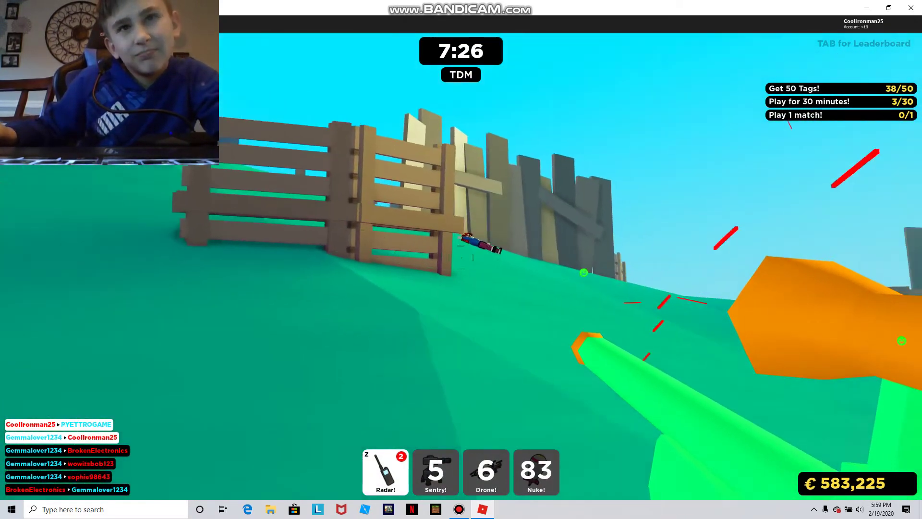
key(w)
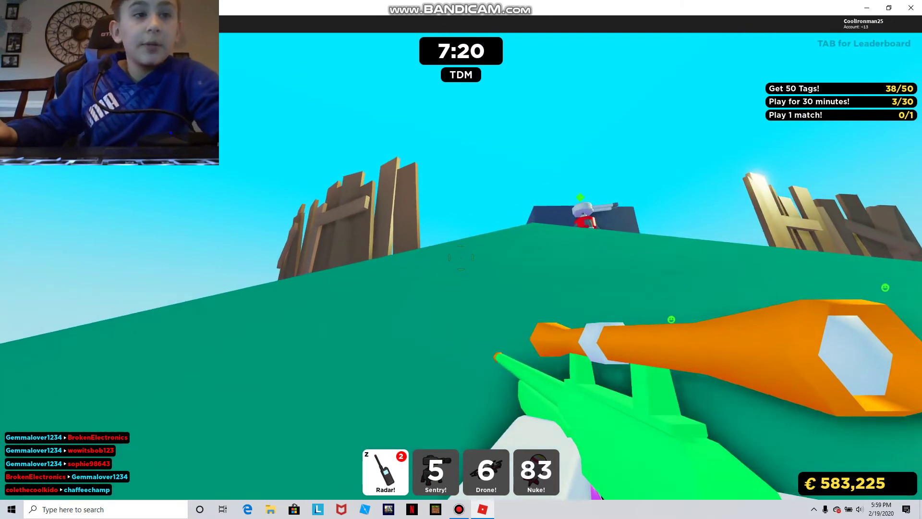
key(w)
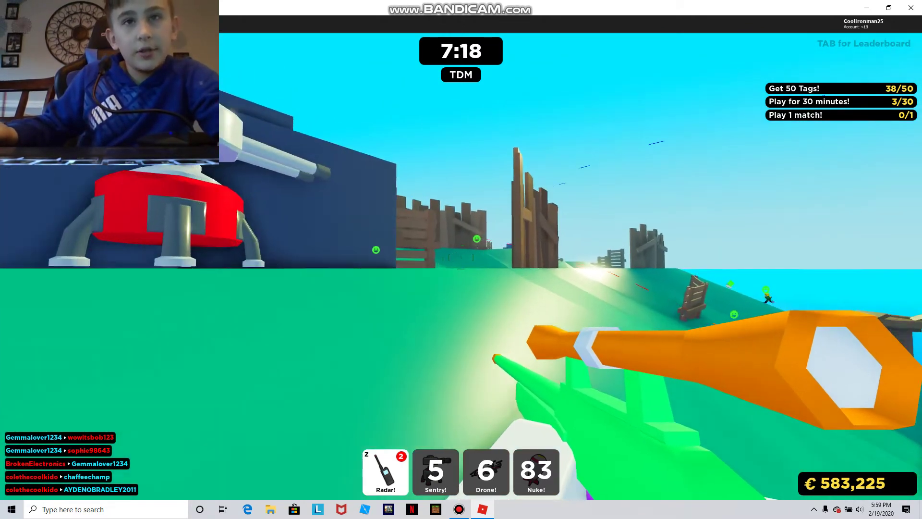
key(w)
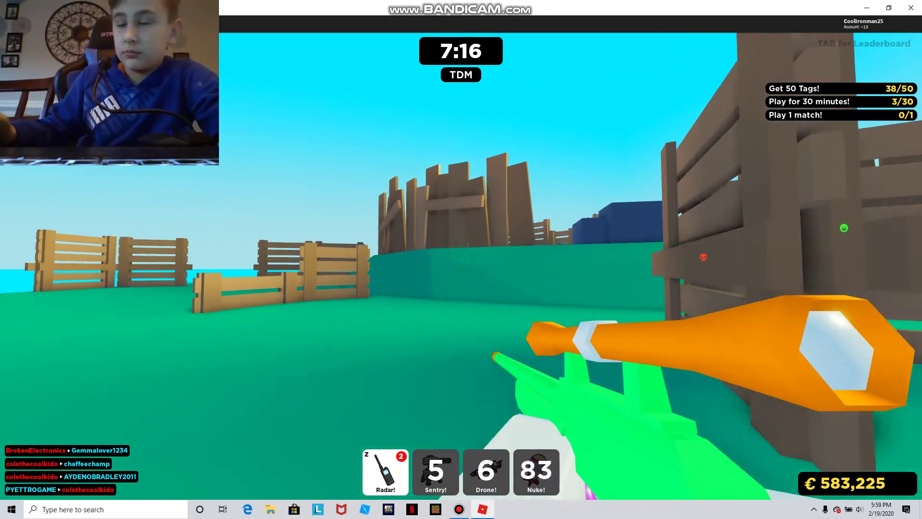
key(w)
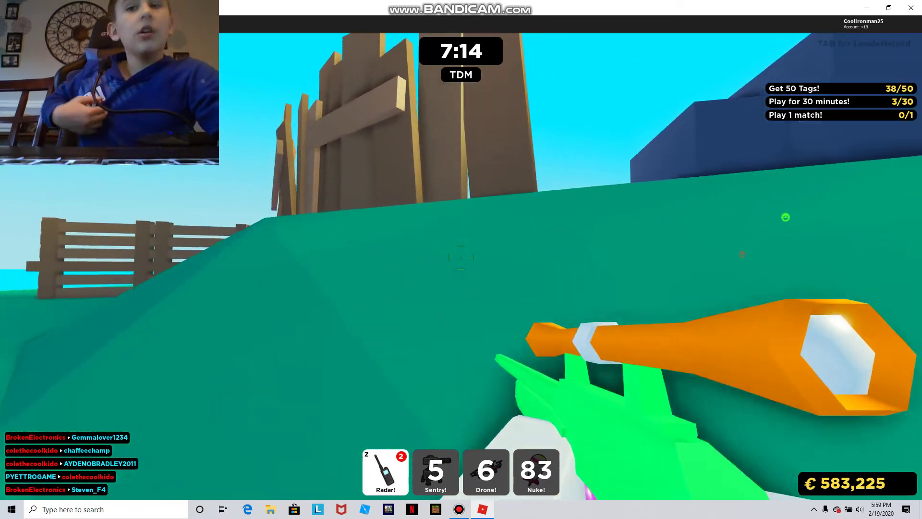
key(w)
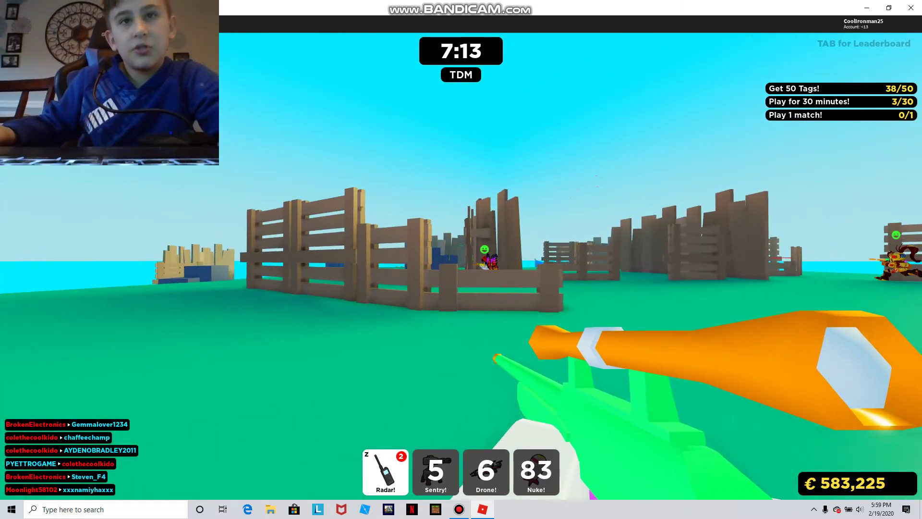
key(w)
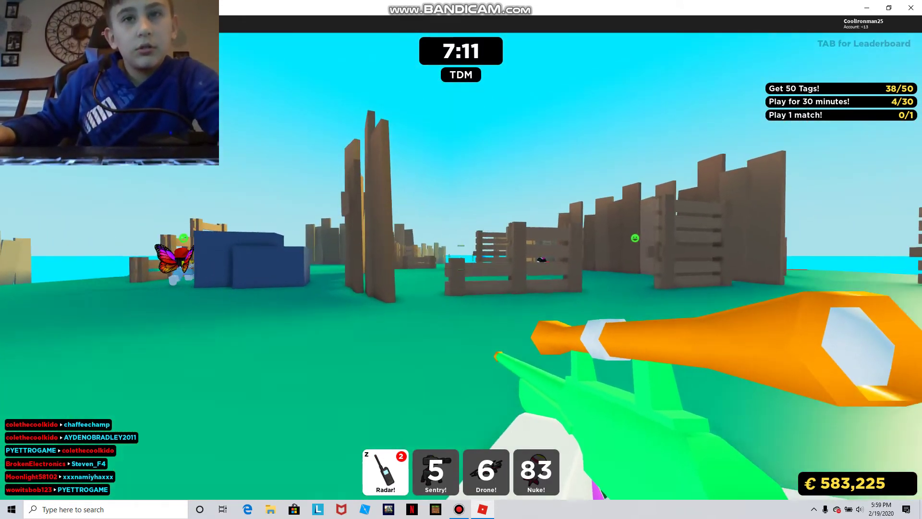
key(w)
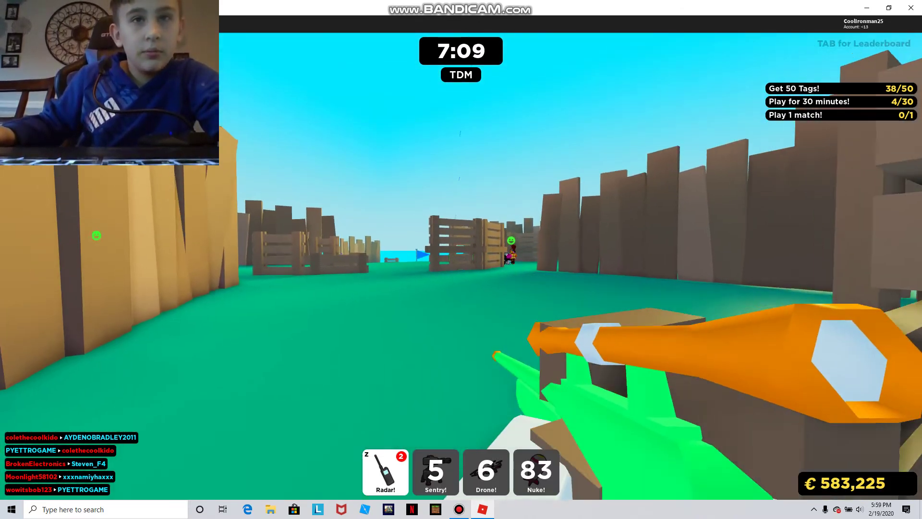
key(w)
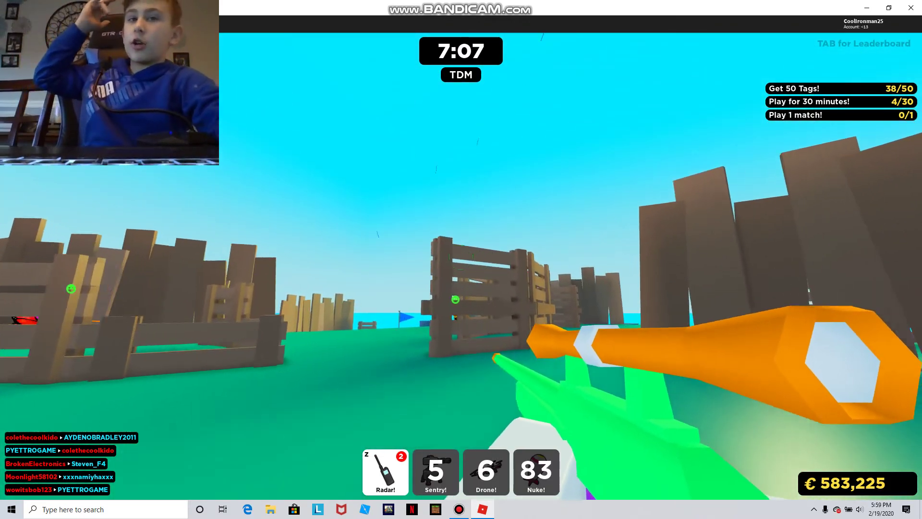
key(w)
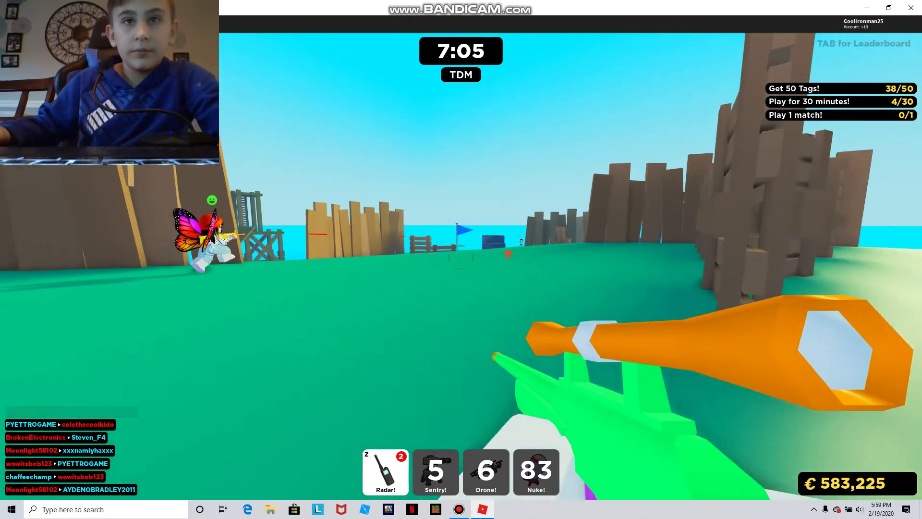
click(462, 259)
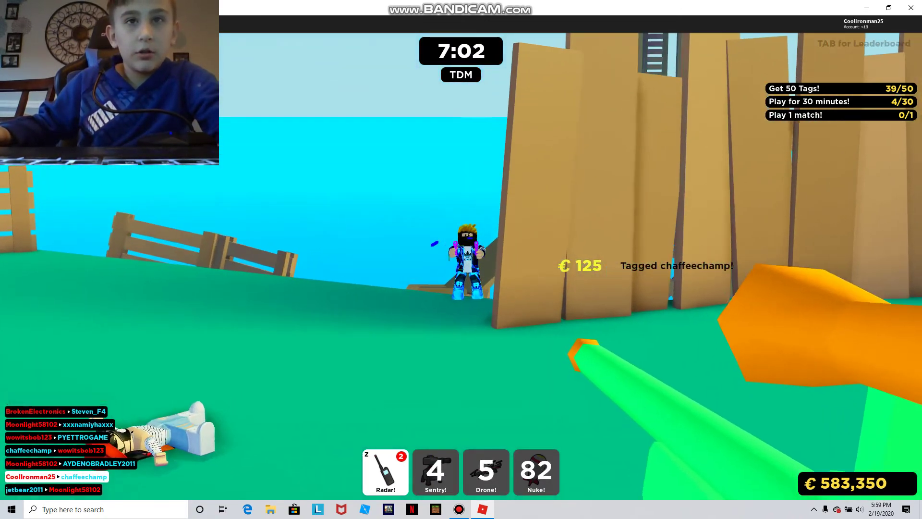
click(461, 259)
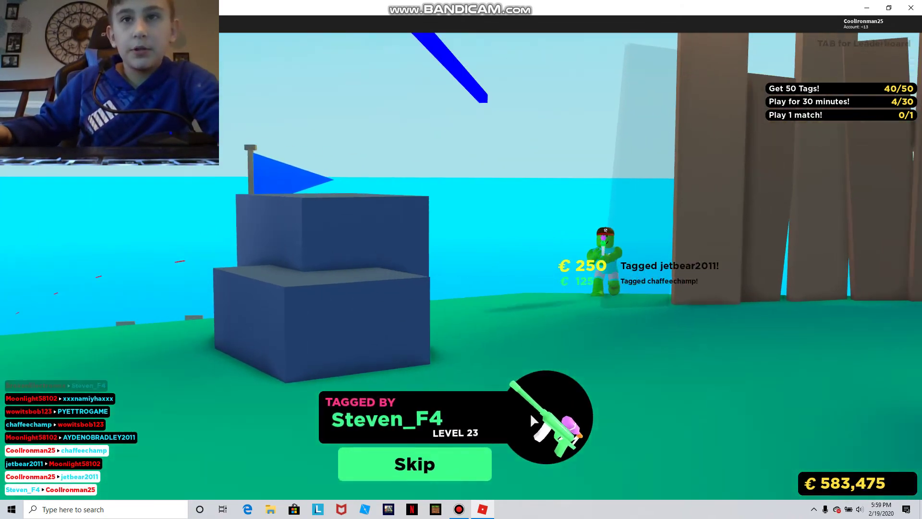
- Skip the Steven_F4 Tagged By screen to reach the Sniper loadout at 40/50 tags
click(440, 465)
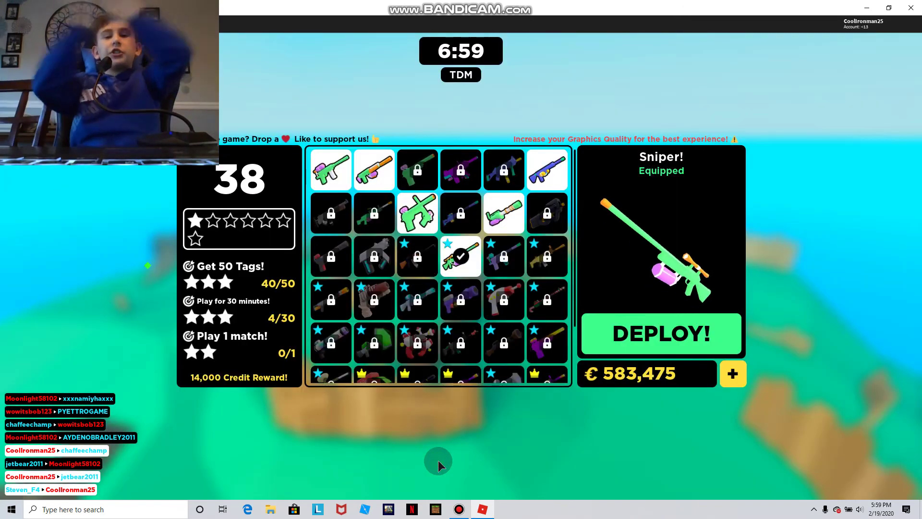